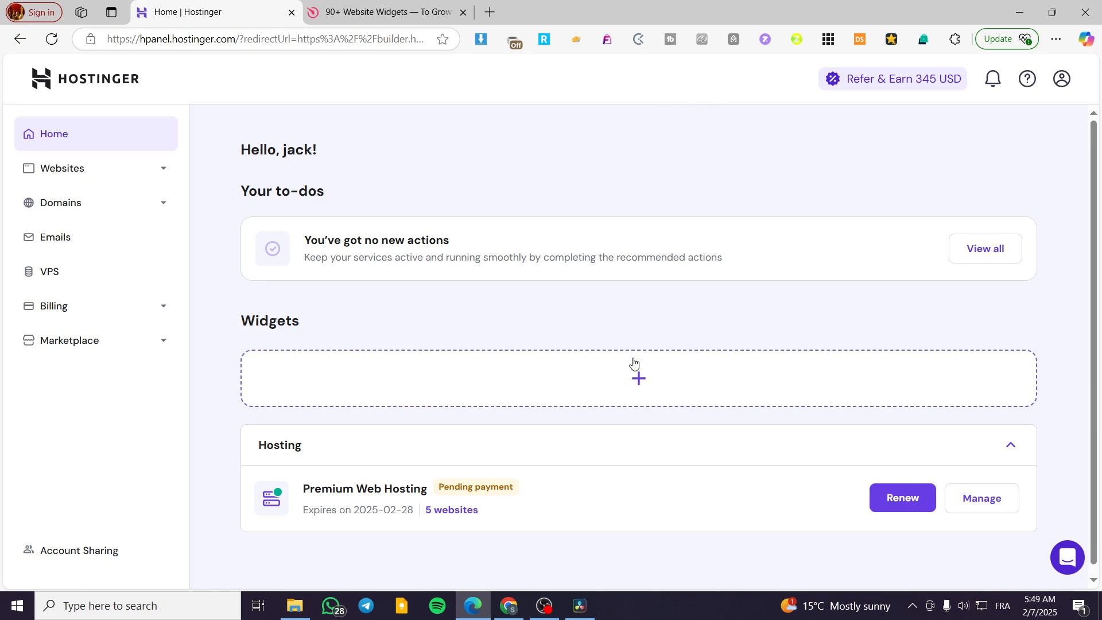
- Open the jacksclothing.xyz site from the websites list in the website editor
{"action": "left_click", "coordinate": [85, 167]}
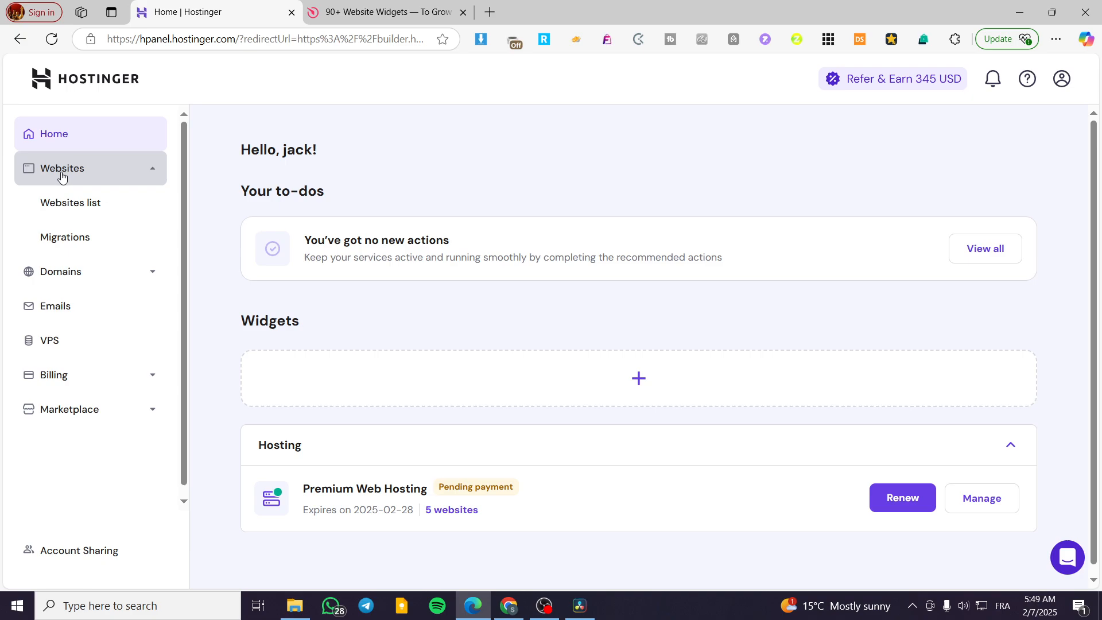
{"action": "left_click", "coordinate": [58, 204]}
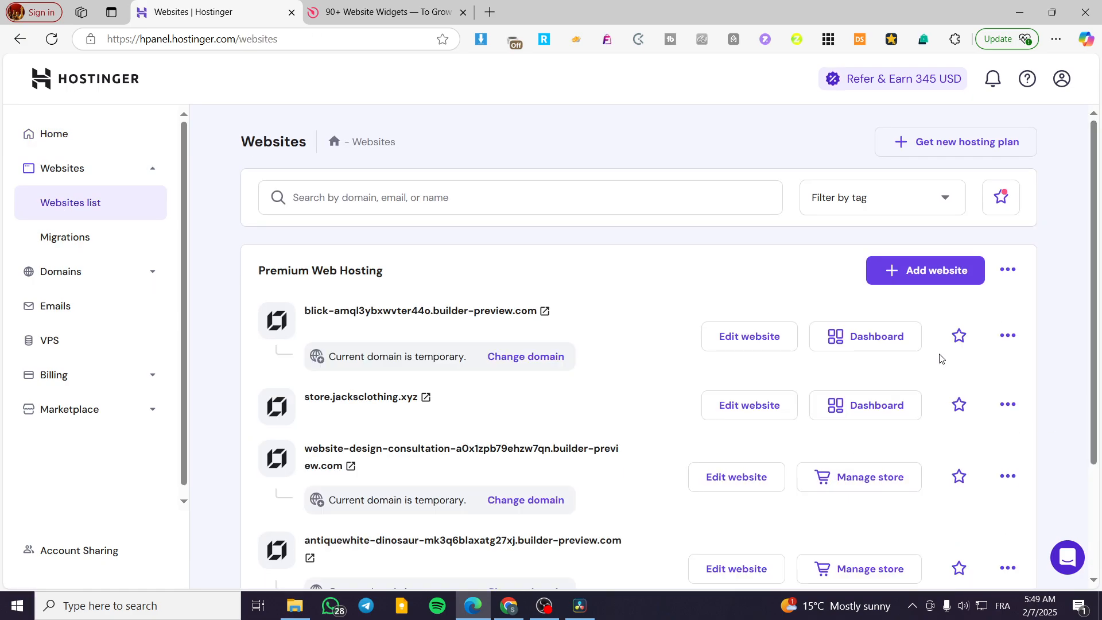
{"action": "scroll", "coordinate": [729, 428], "scroll_direction": "down", "scroll_amount": 3}
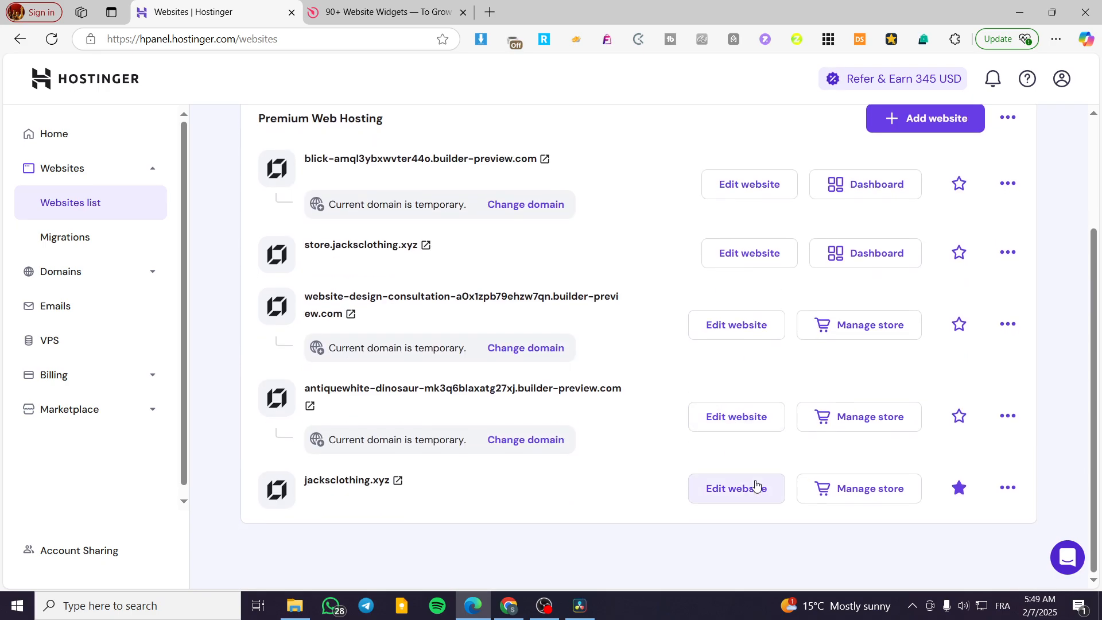
{"action": "left_click", "coordinate": [751, 487]}
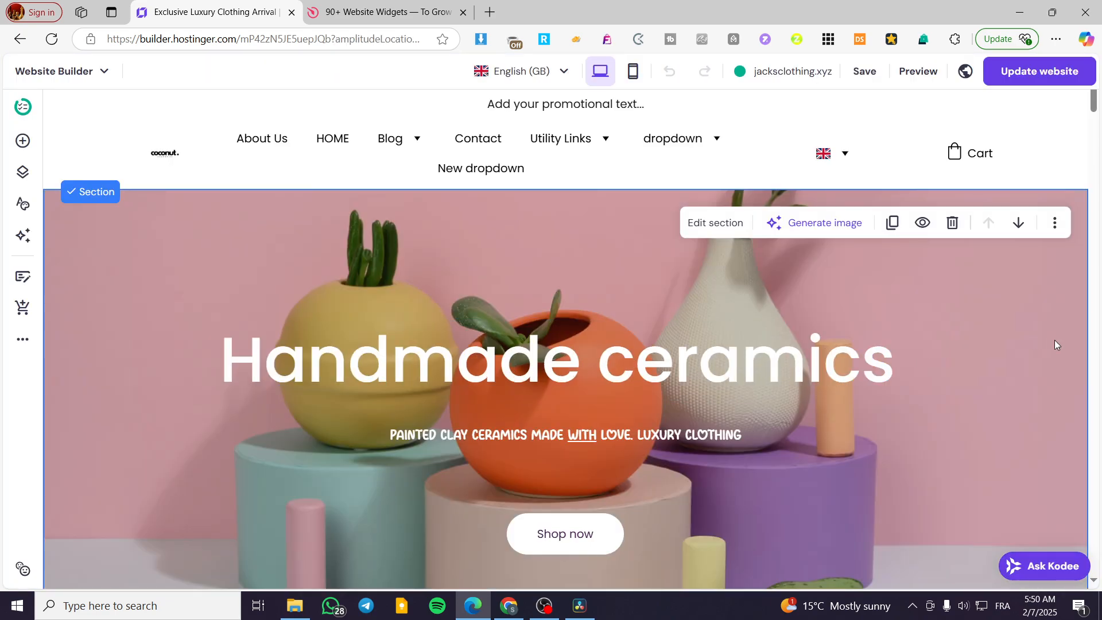
- Place a video element in the Handmade ceramics section, and delete it after viewing its settings
{"action": "left_click", "coordinate": [23, 141]}
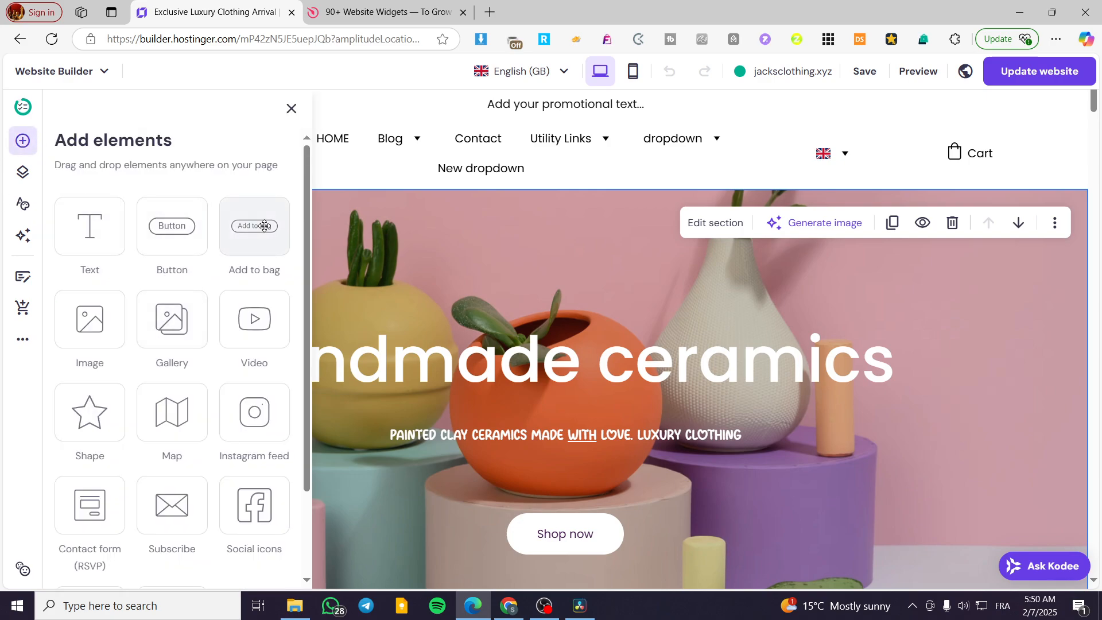
{"action": "scroll", "coordinate": [265, 229], "scroll_direction": "down", "scroll_amount": 2}
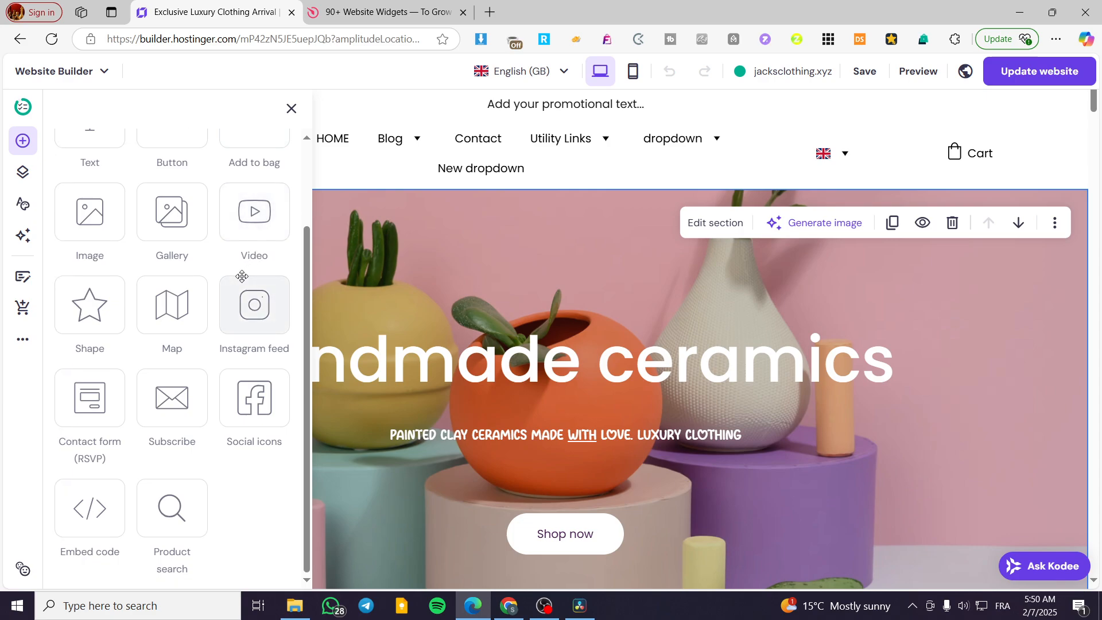
{"action": "scroll", "coordinate": [235, 281], "scroll_direction": "up", "scroll_amount": 2}
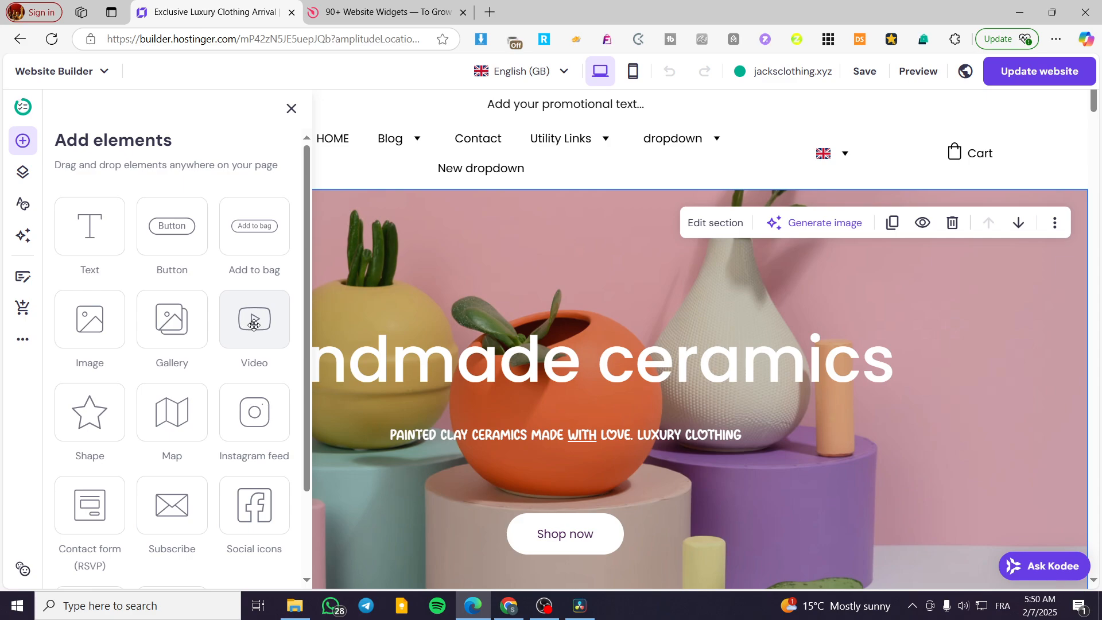
{"action": "left_click_drag", "start_coordinate": [253, 324], "coordinate": [944, 351]}
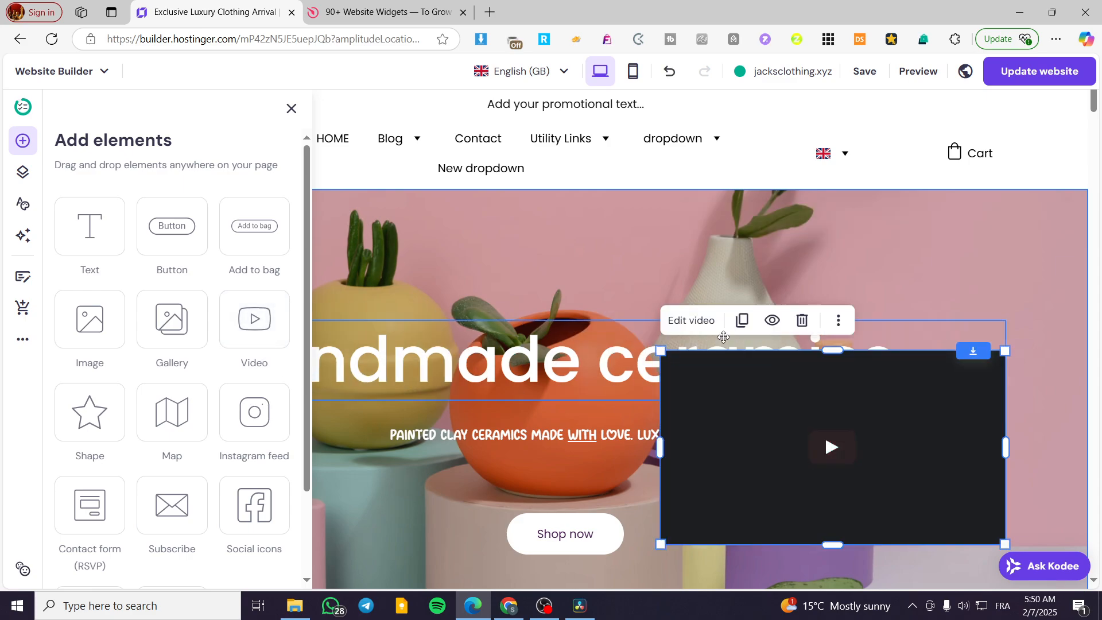
{"action": "left_click", "coordinate": [705, 320]}
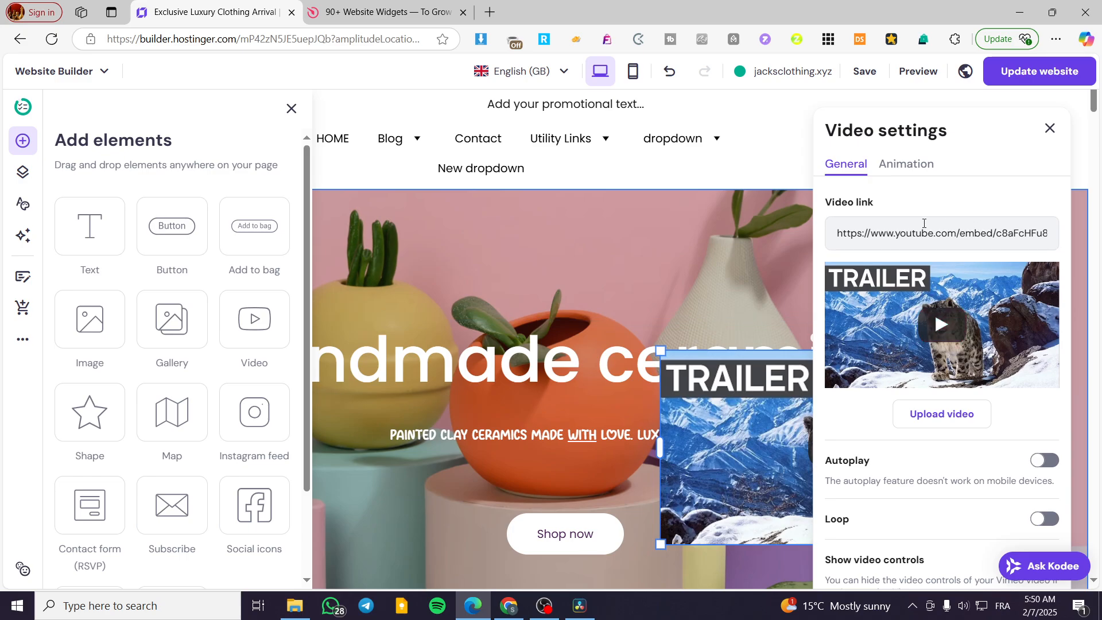
{"action": "left_click", "coordinate": [1050, 128]}
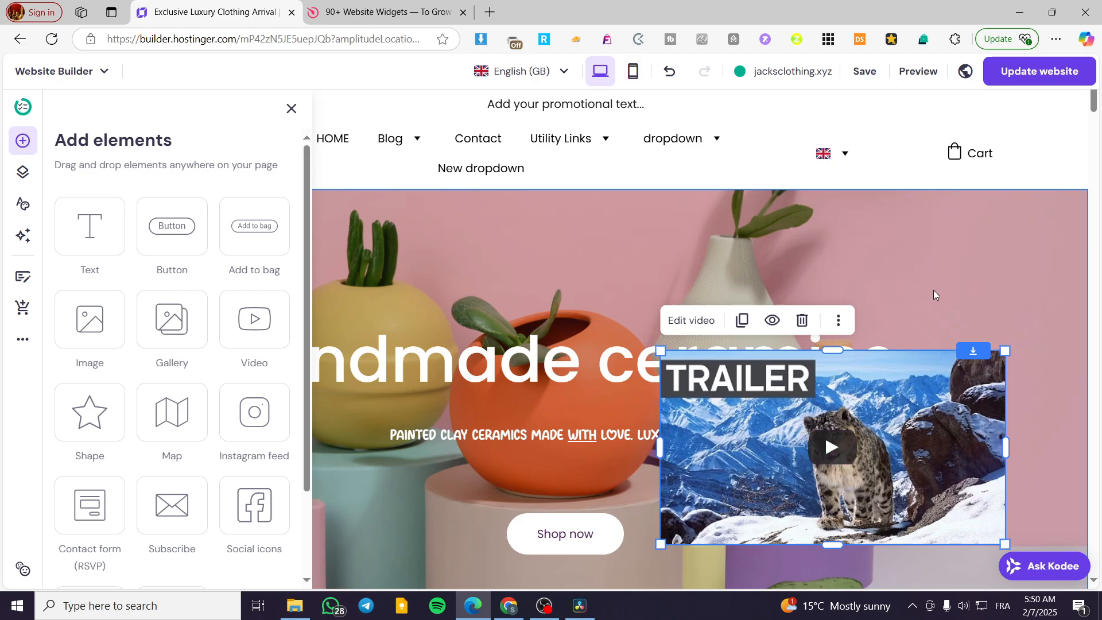
{"action": "left_click", "coordinate": [804, 321]}
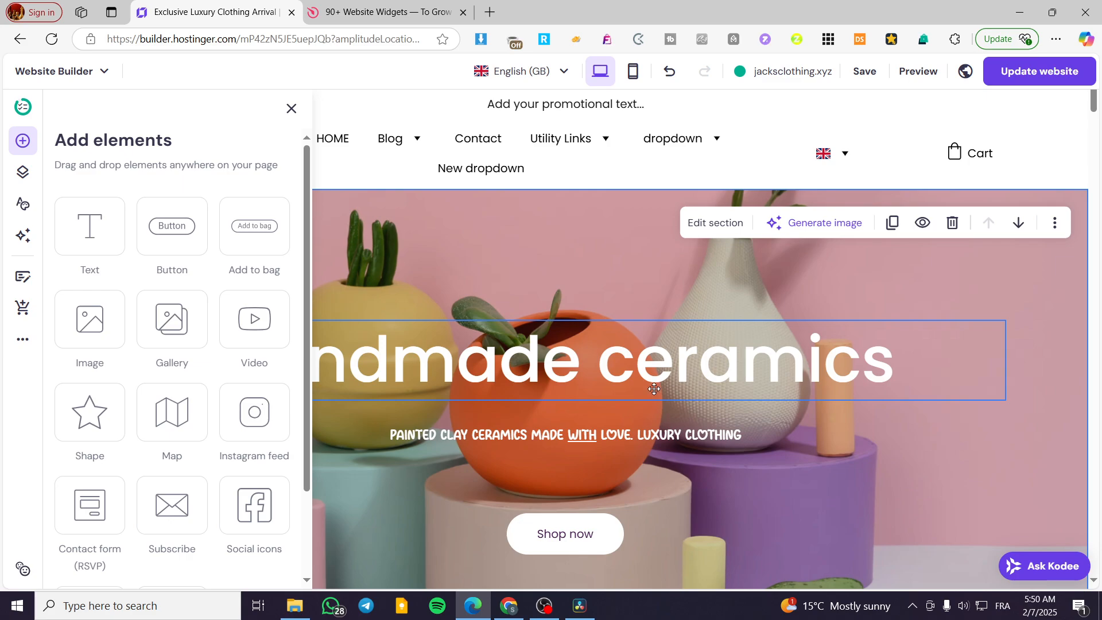
{"action": "scroll", "coordinate": [172, 384], "scroll_direction": "down", "scroll_amount": 2}
{"action": "scroll", "coordinate": [182, 381], "scroll_direction": "up", "scroll_amount": 2}
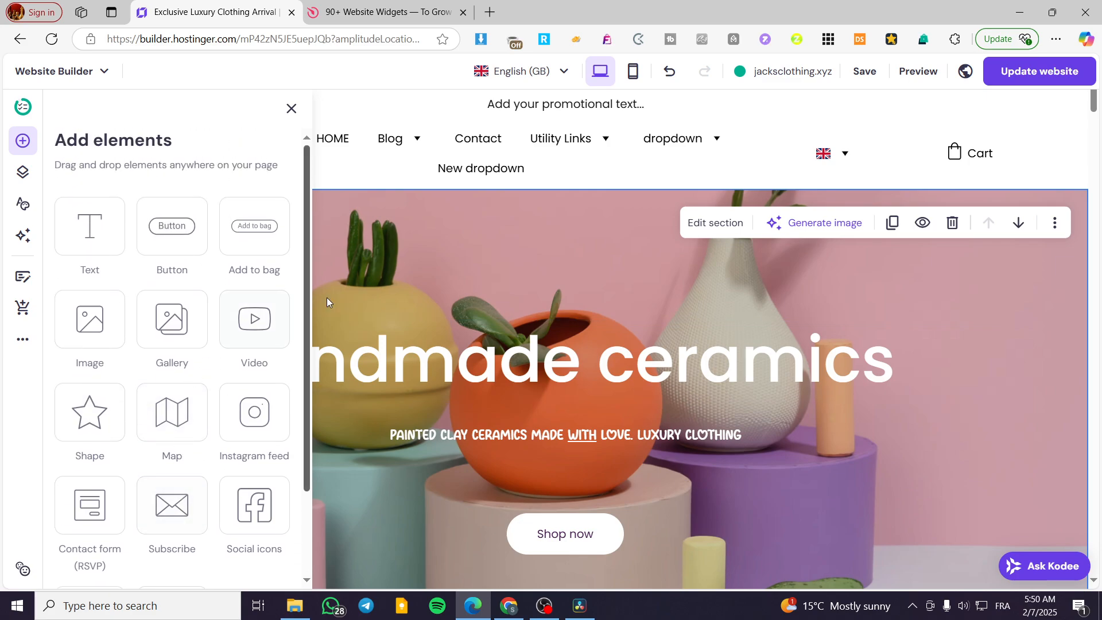
{"action": "left_click", "coordinate": [397, 226]}
- Switch to the Elfsight site and open its Audio Player widget page
{"action": "left_click", "coordinate": [363, 13]}
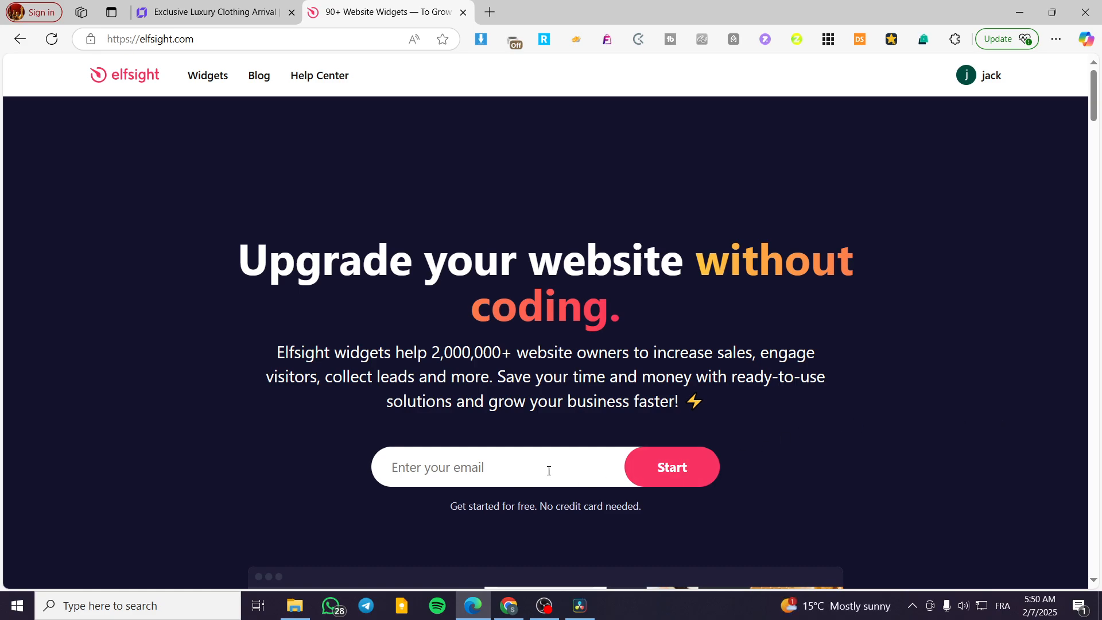
{"action": "mouse_move", "coordinate": [208, 79]}
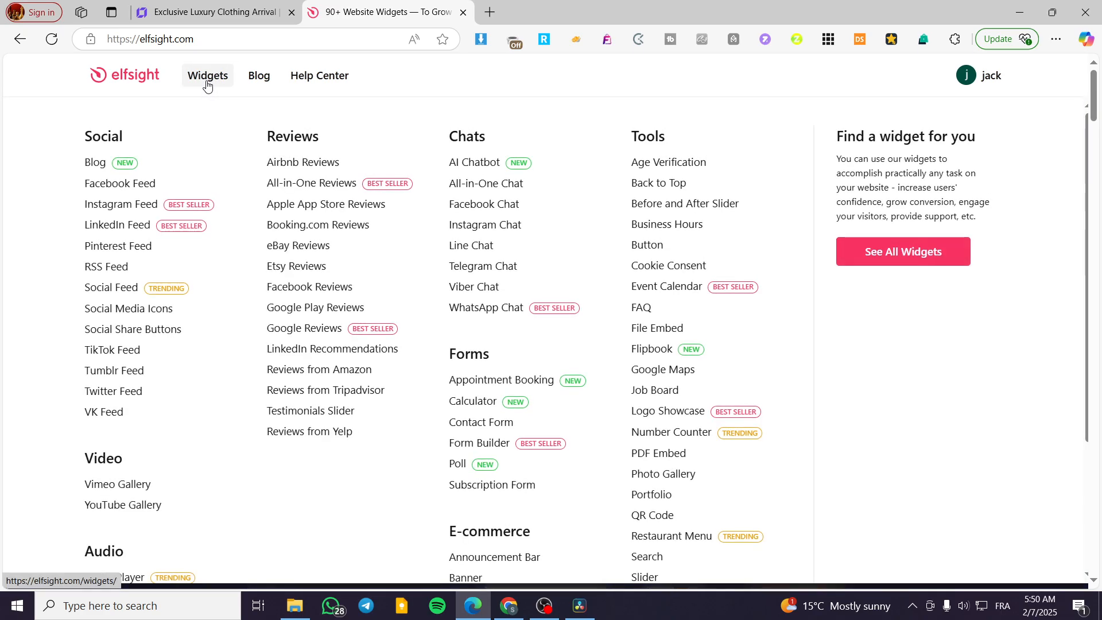
{"action": "scroll", "coordinate": [148, 231], "scroll_direction": "down", "scroll_amount": 3}
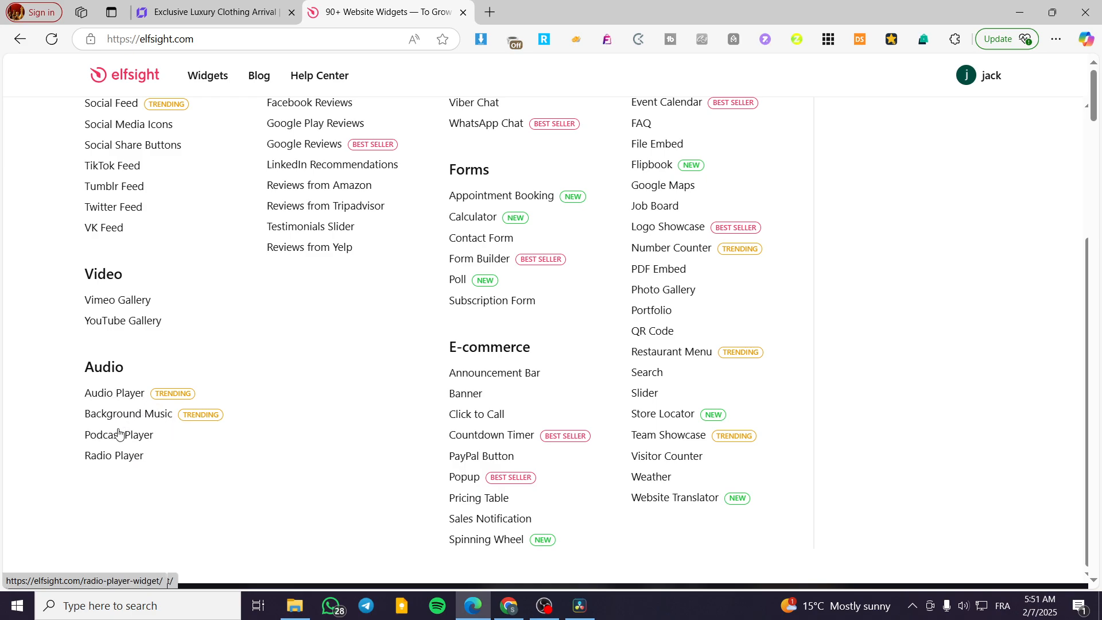
{"action": "left_click", "coordinate": [118, 394]}
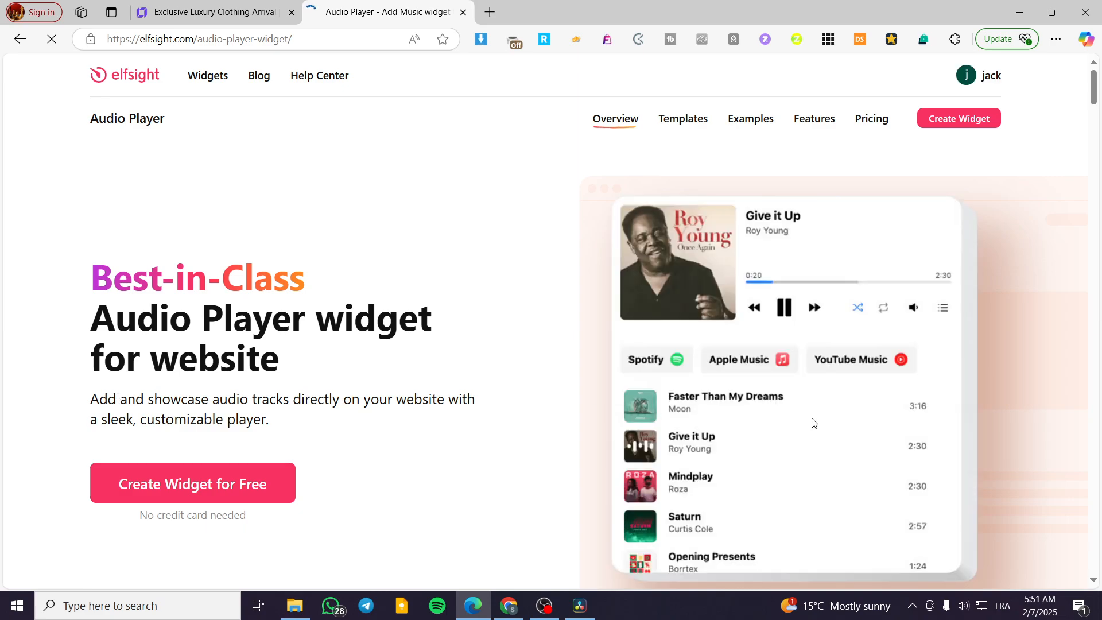
- Open the existing Untitled Audio Player widget for editing in the Elfsight dashboard
{"action": "scroll", "coordinate": [191, 494], "scroll_direction": "down", "scroll_amount": 5}
{"action": "scroll", "coordinate": [191, 495], "scroll_direction": "down", "scroll_amount": 7}
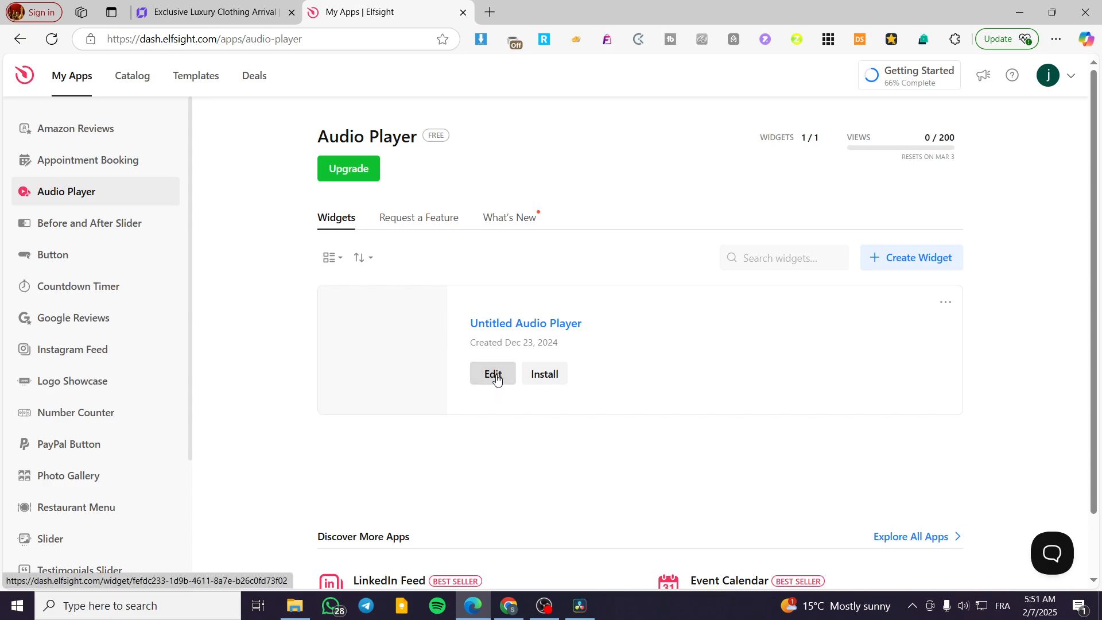
{"action": "left_click", "coordinate": [496, 379]}
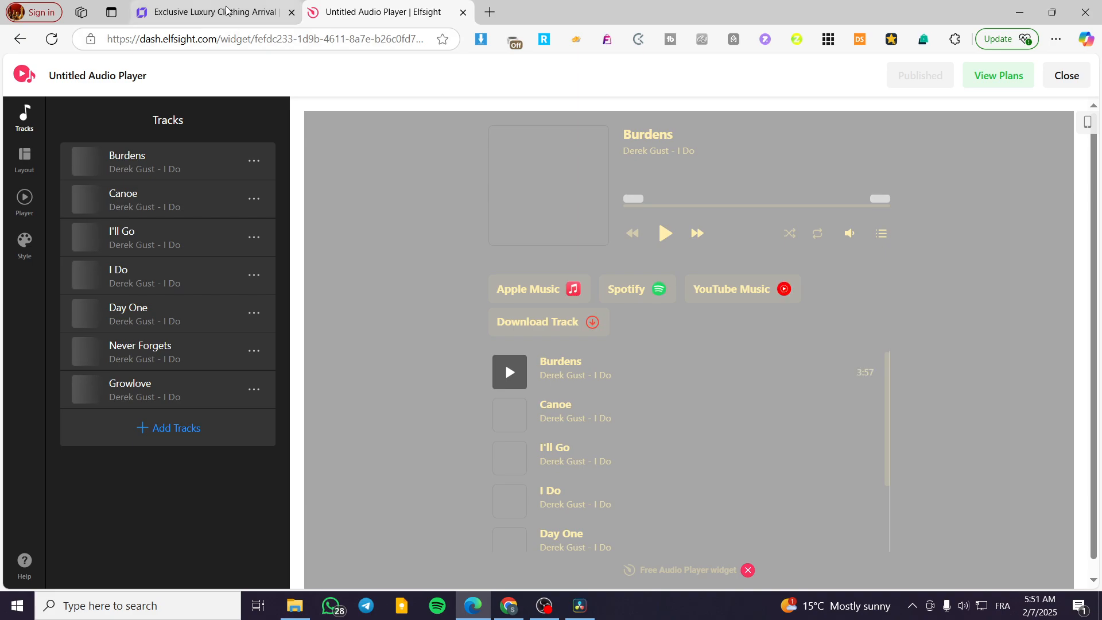
- Switch back to the Hostinger builder and add a blank section below the Home decor items section
{"action": "left_click", "coordinate": [227, 10]}
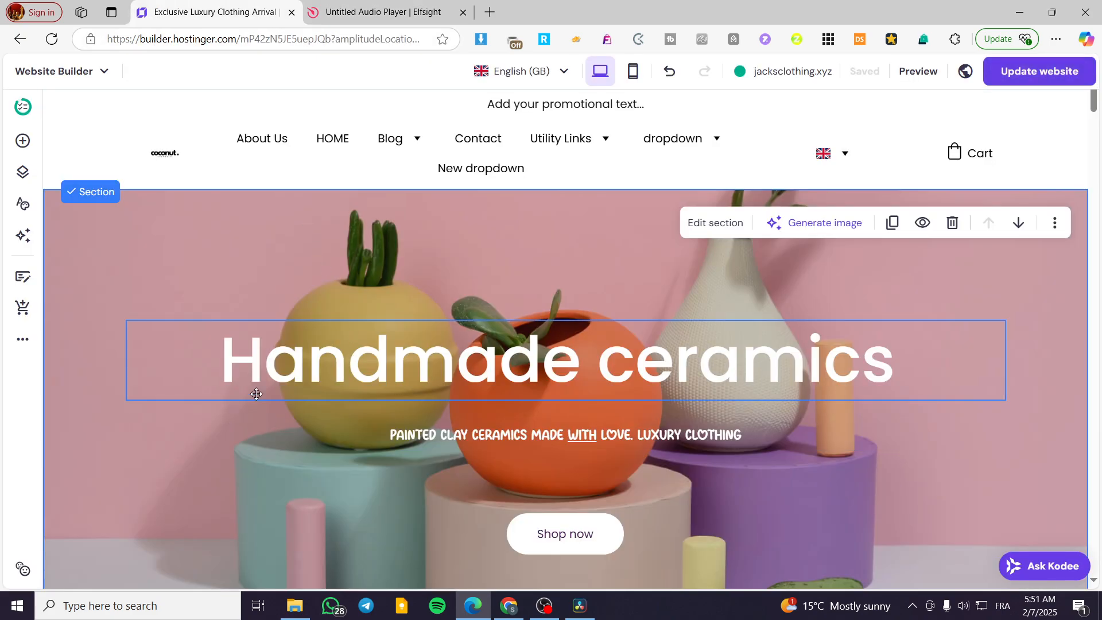
{"action": "scroll", "coordinate": [488, 382], "scroll_direction": "down", "scroll_amount": 8}
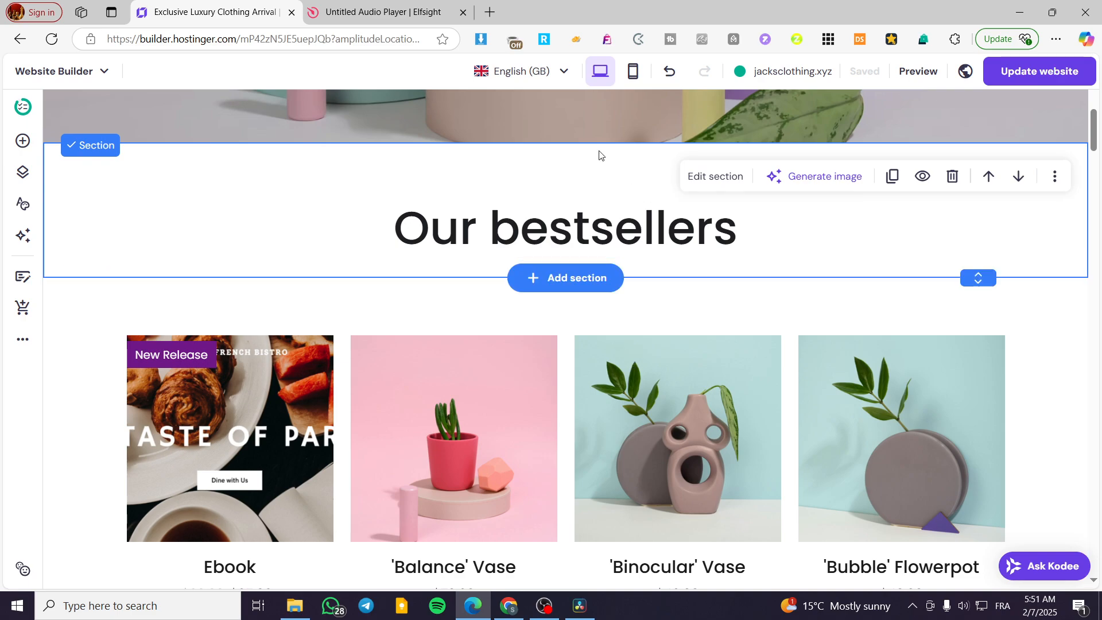
{"action": "scroll", "coordinate": [976, 425], "scroll_direction": "down", "scroll_amount": 15}
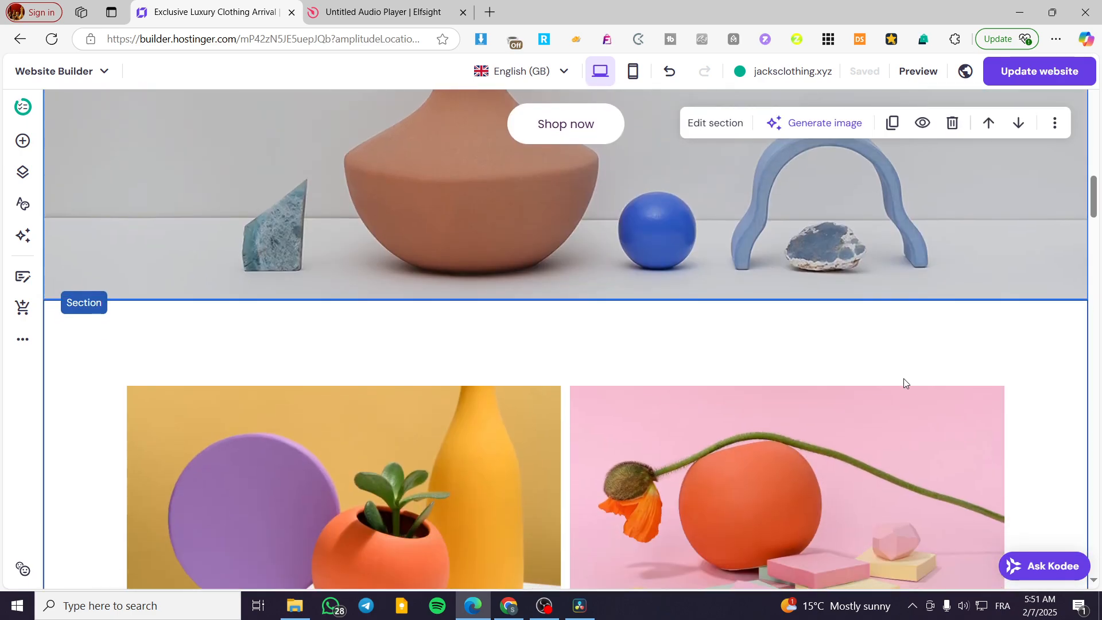
{"action": "left_click", "coordinate": [619, 299]}
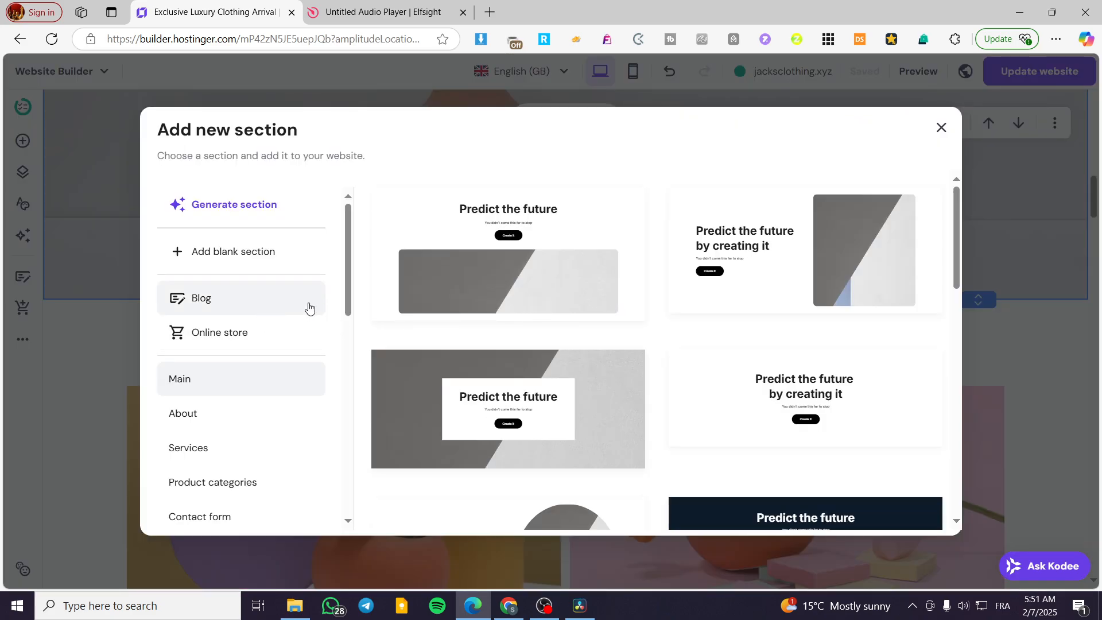
{"action": "left_click", "coordinate": [248, 251]}
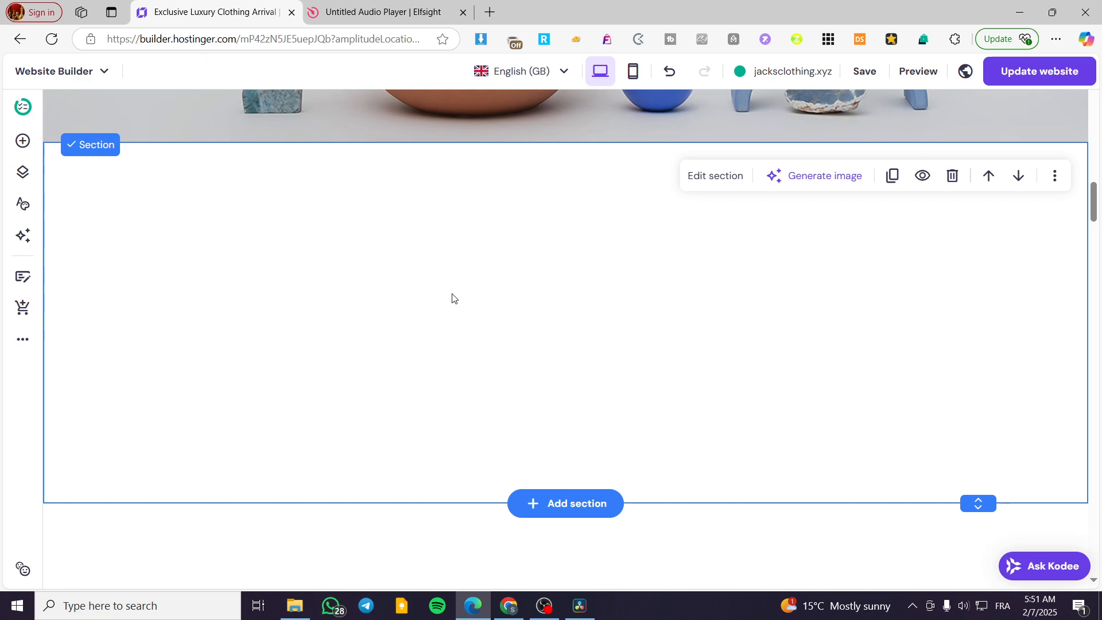
- Place an Embed code element in the new blank section
{"action": "left_click", "coordinate": [23, 141]}
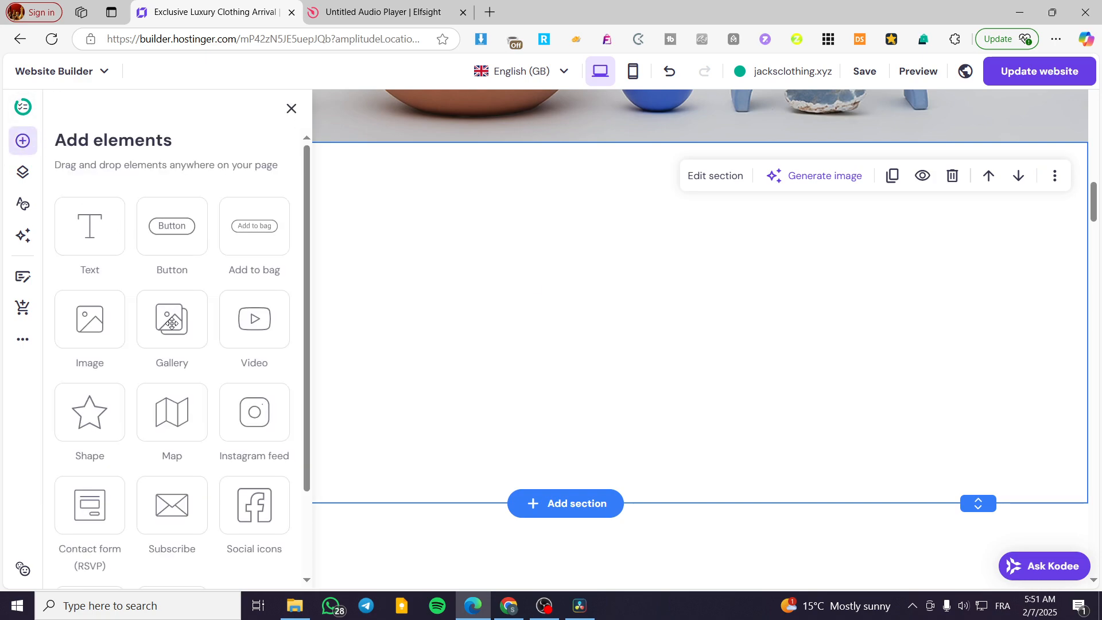
{"action": "scroll", "coordinate": [98, 401], "scroll_direction": "down", "scroll_amount": 2}
{"action": "left_click_drag", "start_coordinate": [98, 493], "coordinate": [541, 352]}
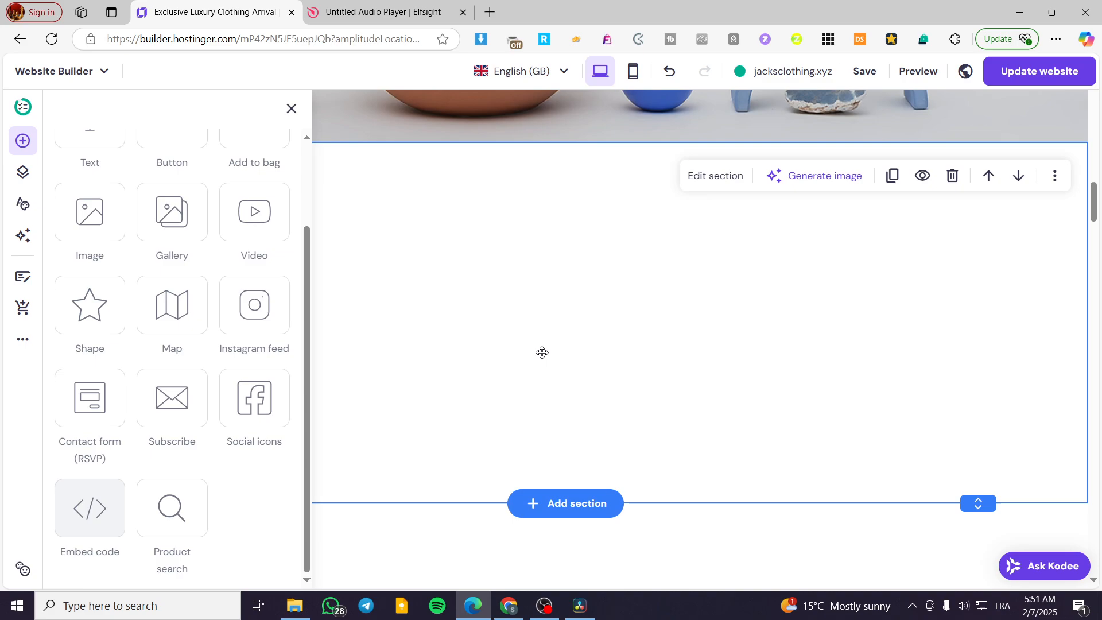
{"action": "scroll", "coordinate": [597, 373], "scroll_direction": "down", "scroll_amount": 3}
{"action": "left_click_drag", "start_coordinate": [598, 372], "coordinate": [498, 335]}
- Clear the placeholder code from the embed element
{"action": "double_click", "coordinate": [498, 334]}
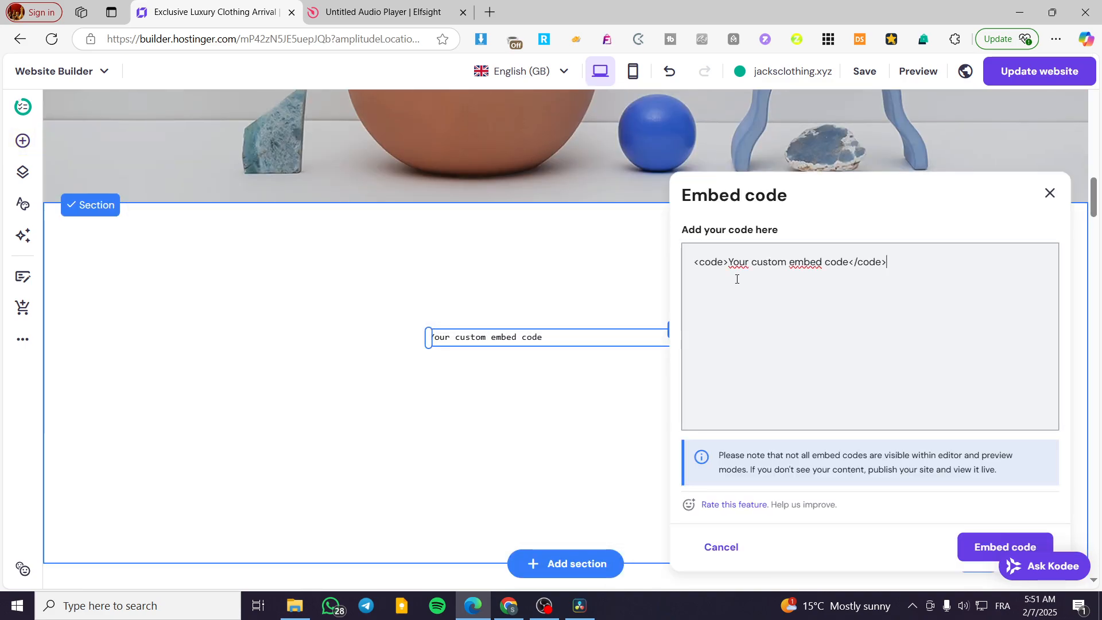
{"action": "key", "text": "ctrl+a"}
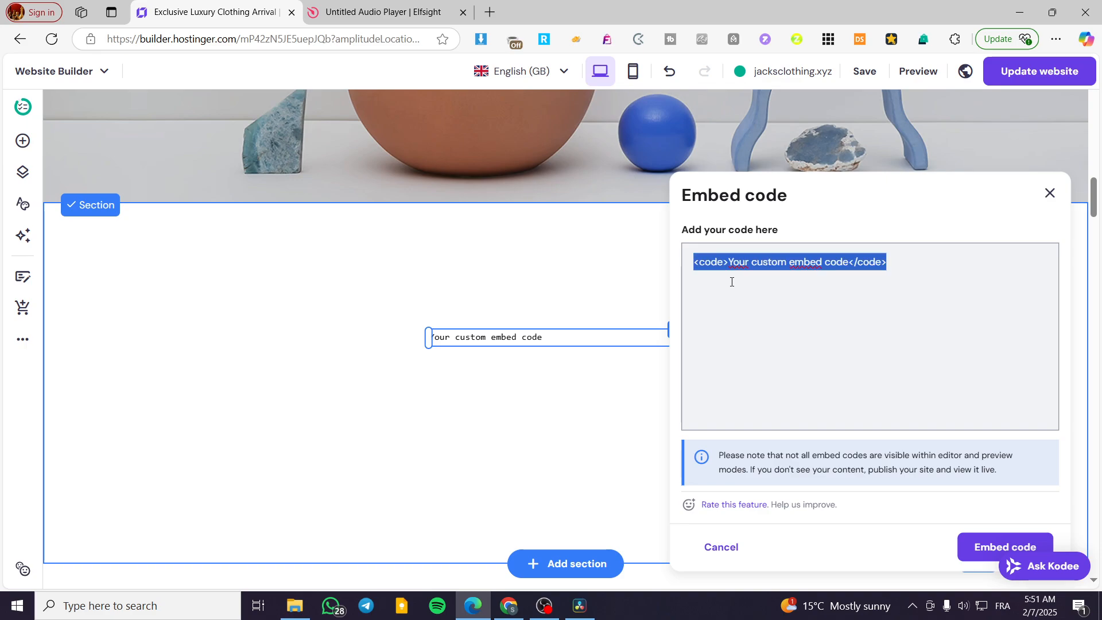
{"action": "key", "text": "BackSpace"}
- Switch to the Elfsight audio player and examine the Burdens track's edit settings and the sources for adding tracks
{"action": "key", "text": "ctrl+Tab"}
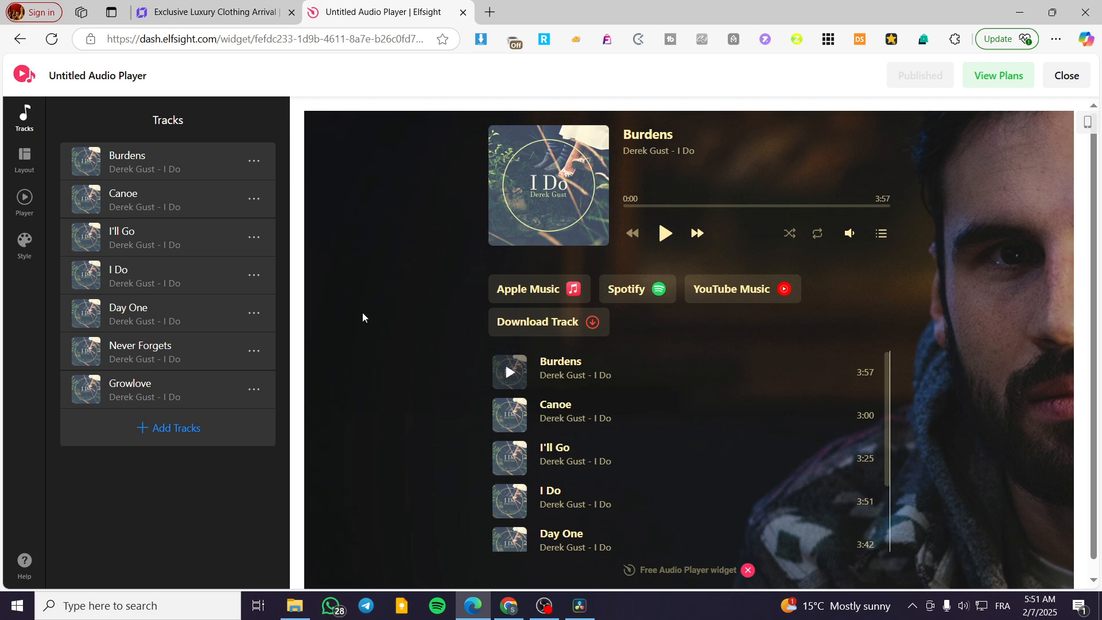
{"action": "left_click", "coordinate": [258, 164]}
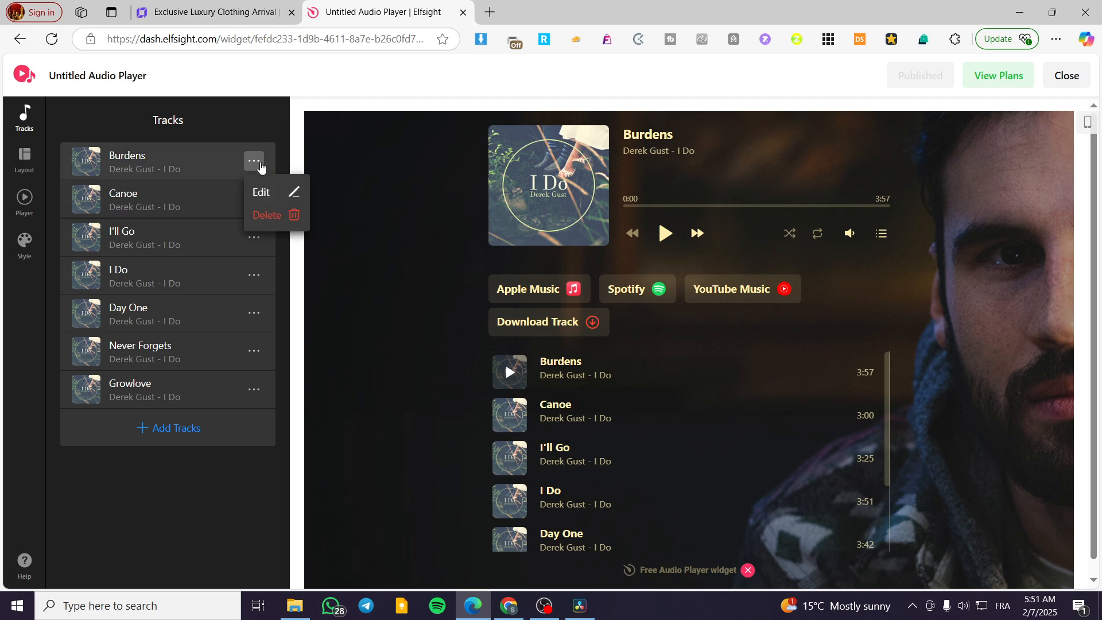
{"action": "left_click", "coordinate": [263, 193]}
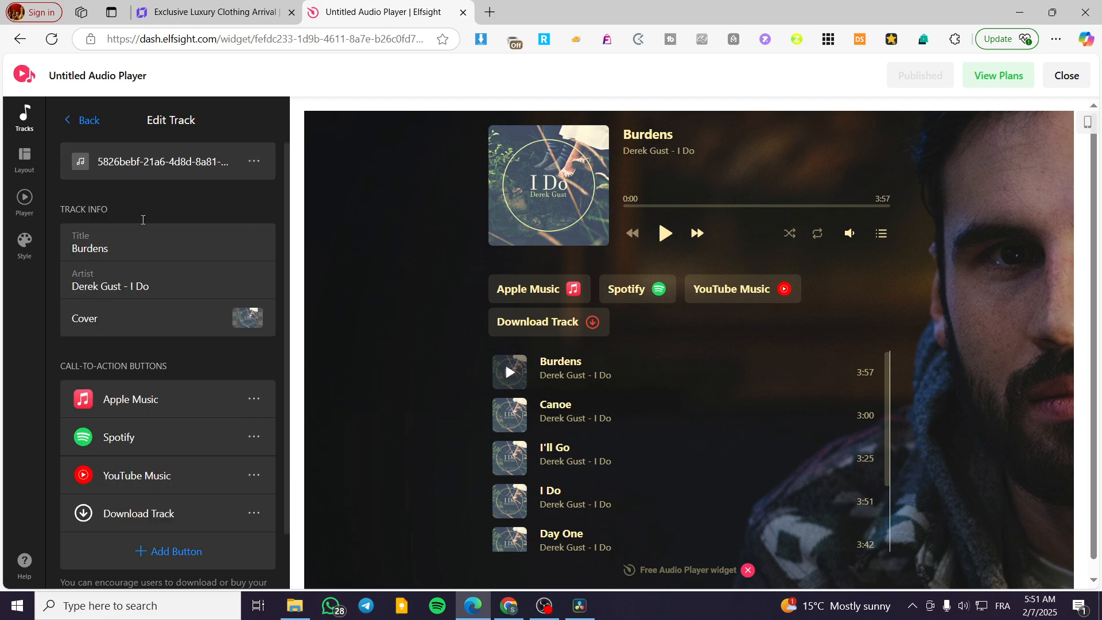
{"action": "left_click", "coordinate": [258, 163]}
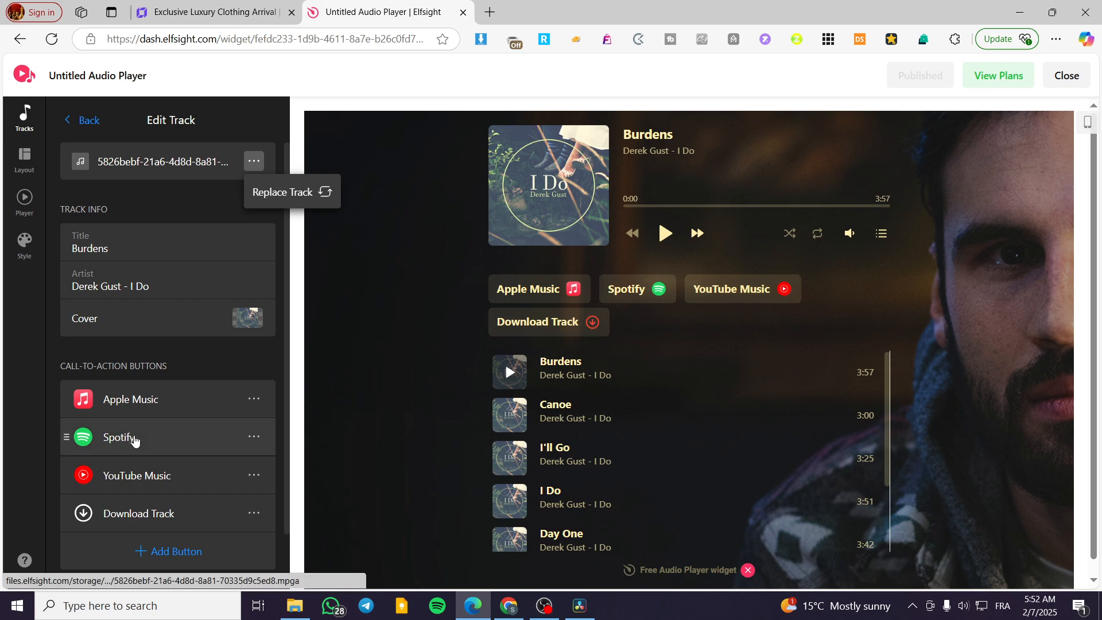
{"action": "scroll", "coordinate": [138, 441], "scroll_direction": "down", "scroll_amount": 2}
{"action": "scroll", "coordinate": [159, 438], "scroll_direction": "up", "scroll_amount": 2}
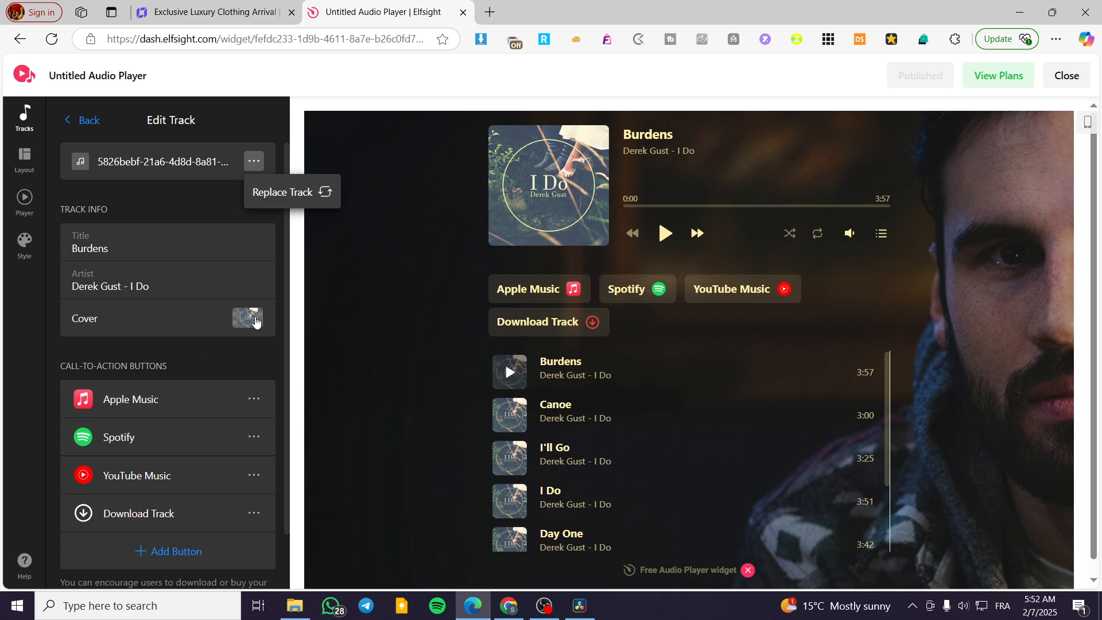
{"action": "left_click", "coordinate": [82, 120]}
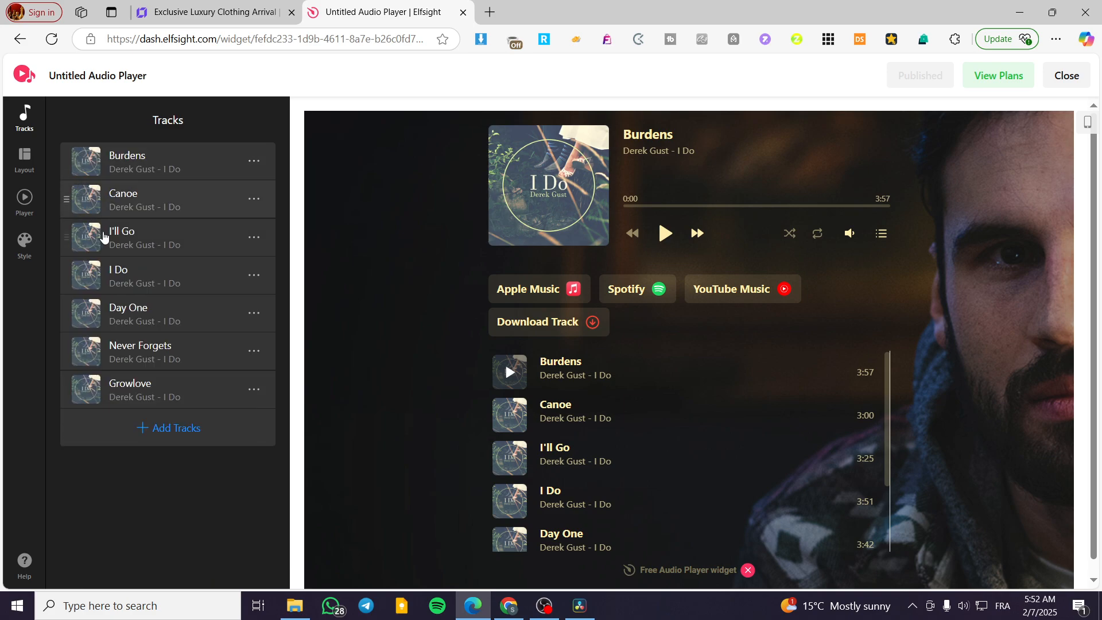
{"action": "left_click", "coordinate": [158, 427]}
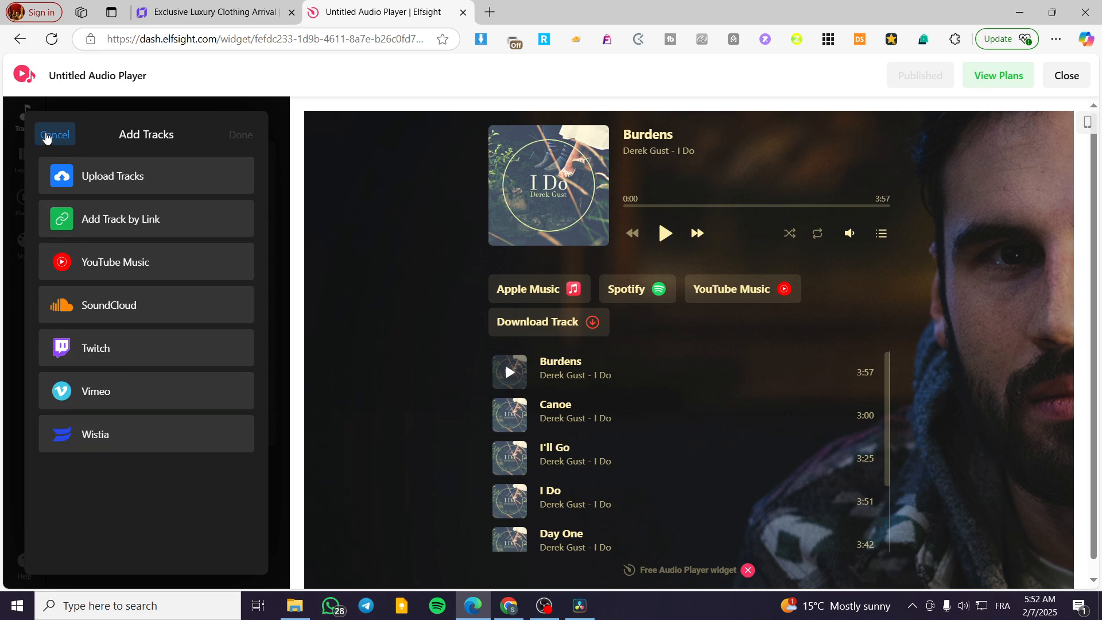
{"action": "left_click", "coordinate": [58, 135]}
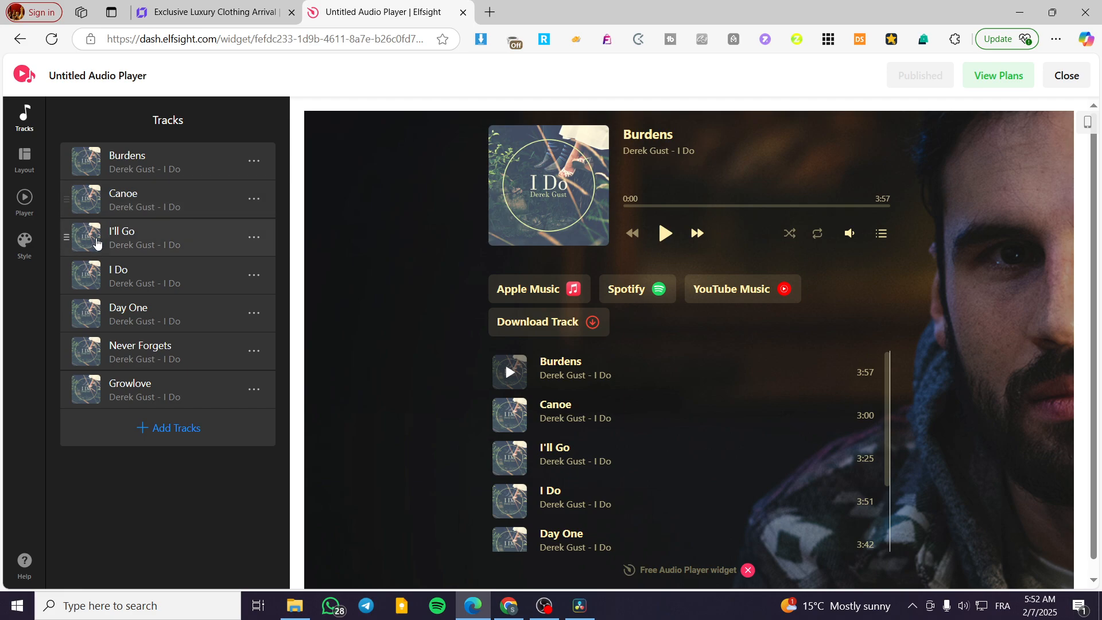
- Compare the audio player's Floating and Embed layouts, keeping Embed, and examine the player control and playback settings
{"action": "left_click", "coordinate": [38, 163]}
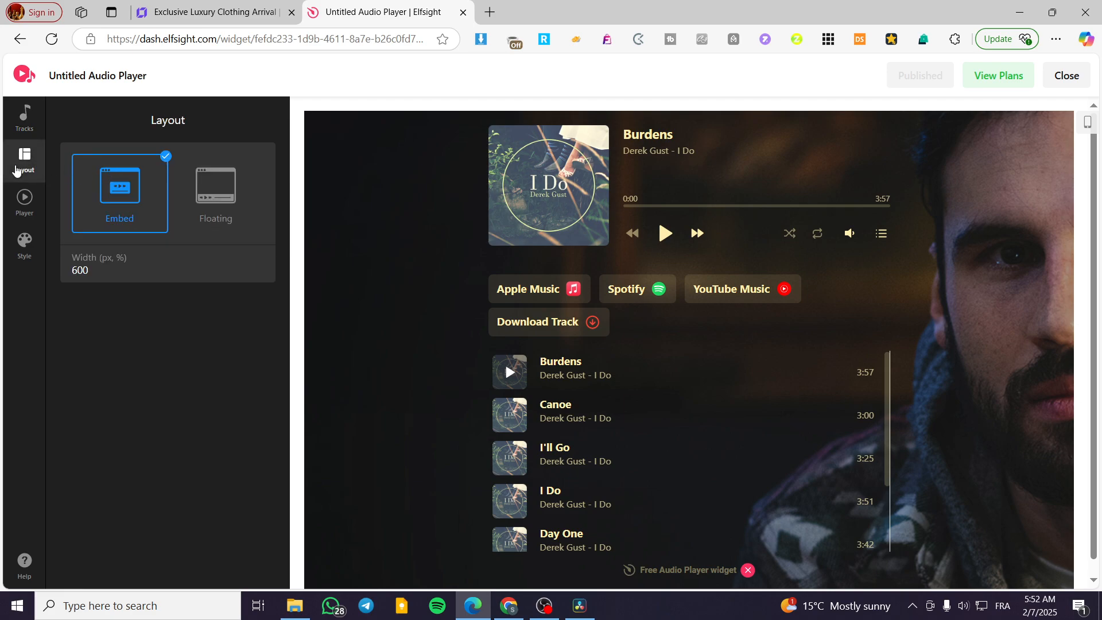
{"action": "left_click", "coordinate": [217, 194]}
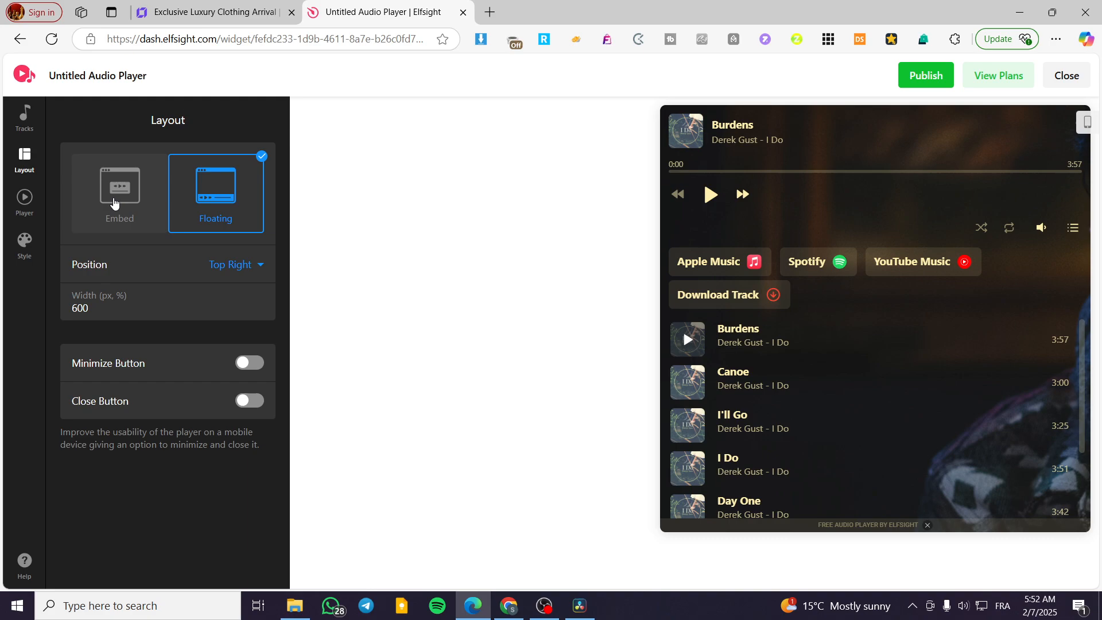
{"action": "left_click", "coordinate": [113, 203]}
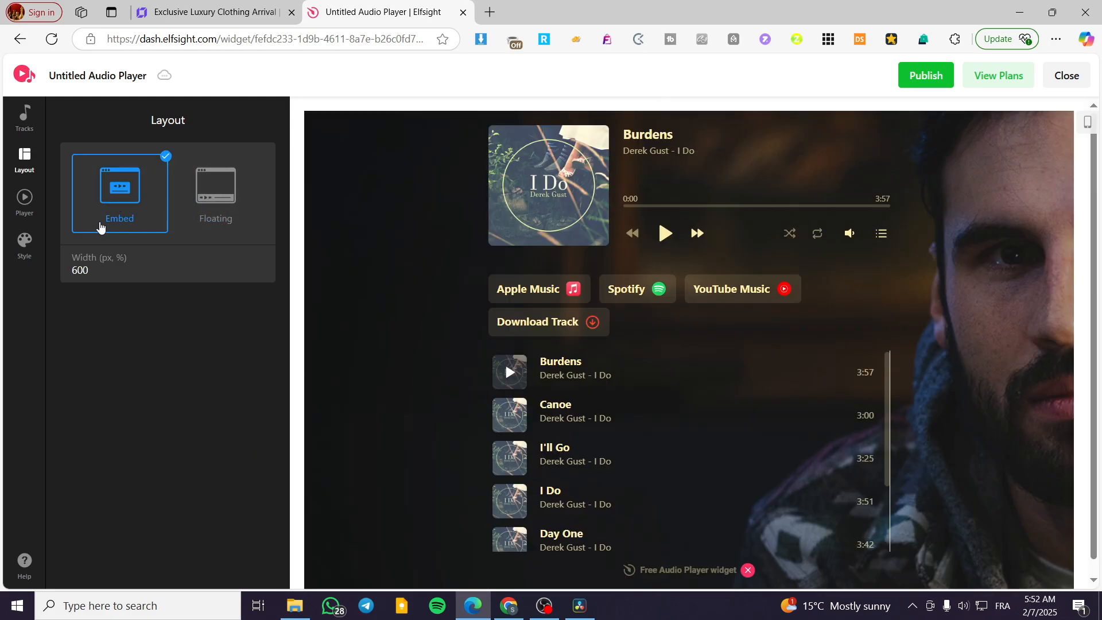
{"action": "left_click", "coordinate": [237, 194]}
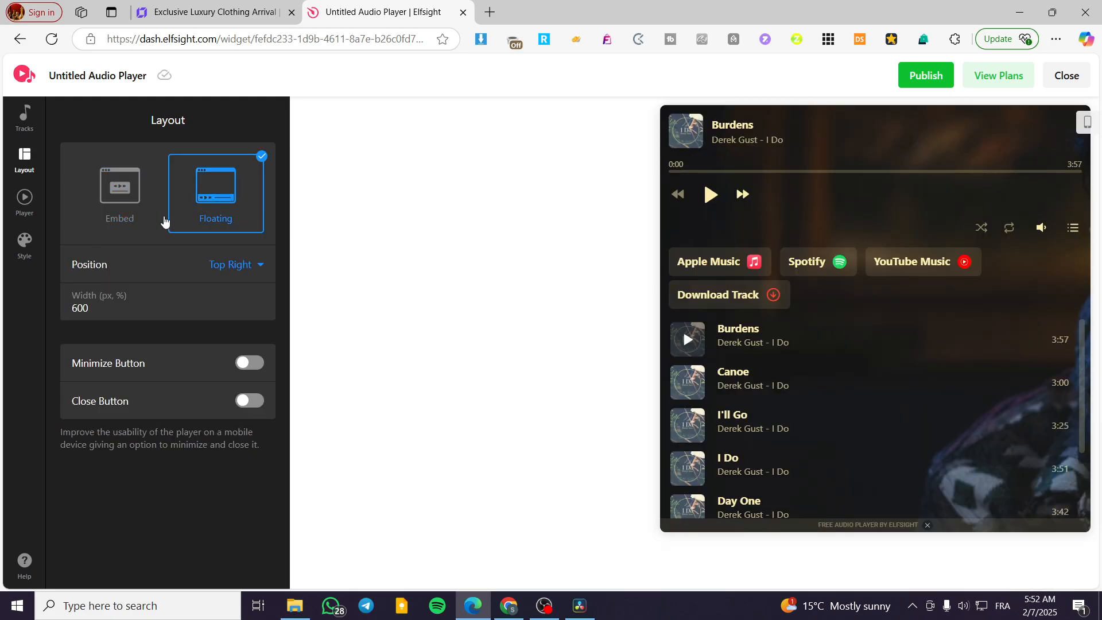
{"action": "left_click", "coordinate": [135, 210]}
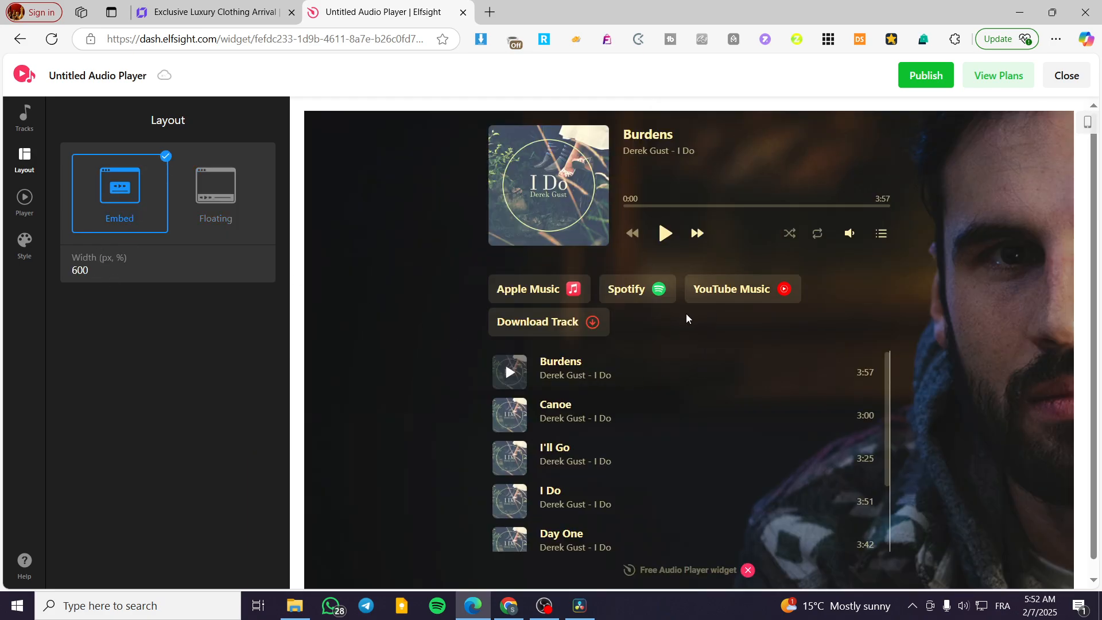
{"action": "left_click", "coordinate": [26, 207]}
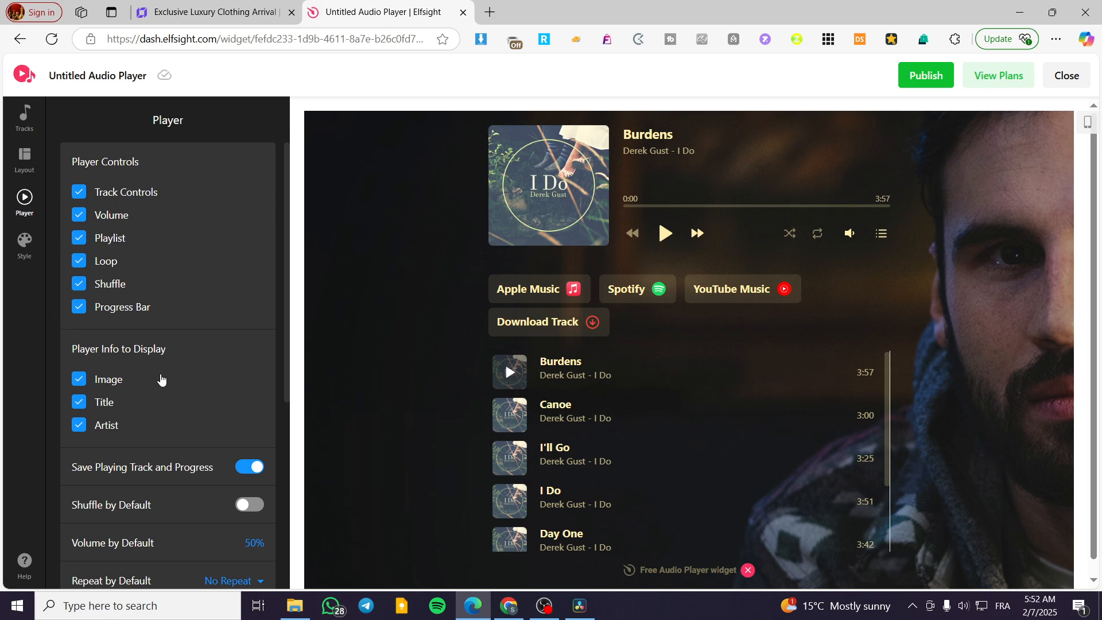
{"action": "scroll", "coordinate": [161, 379], "scroll_direction": "down", "scroll_amount": 3}
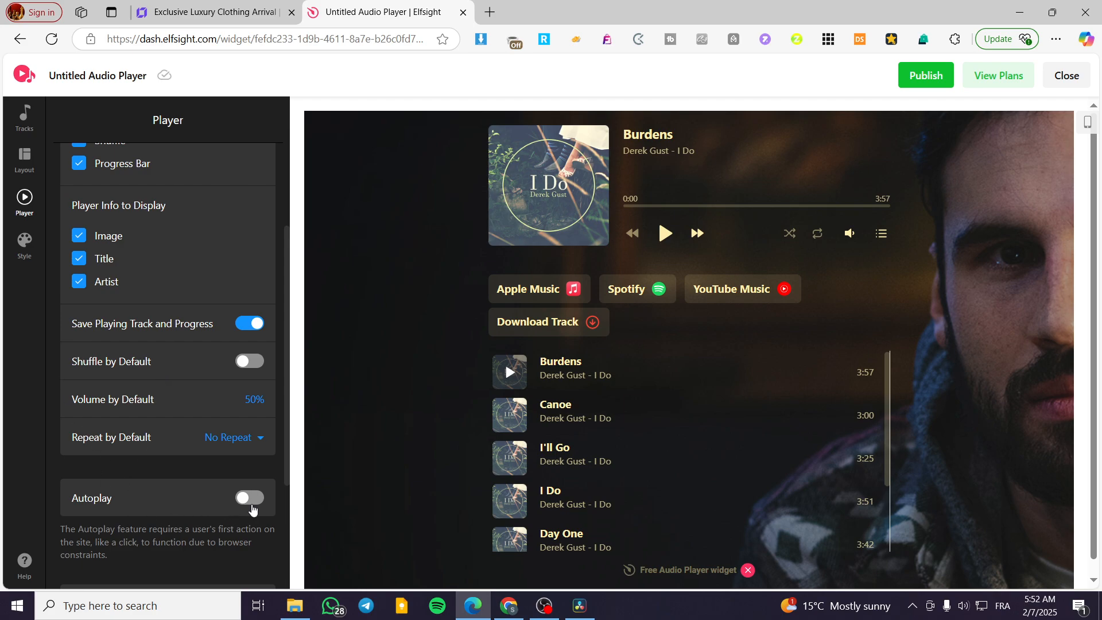
- Set the audio player's color scheme to Light and publish the widget changes
{"action": "left_click", "coordinate": [24, 244]}
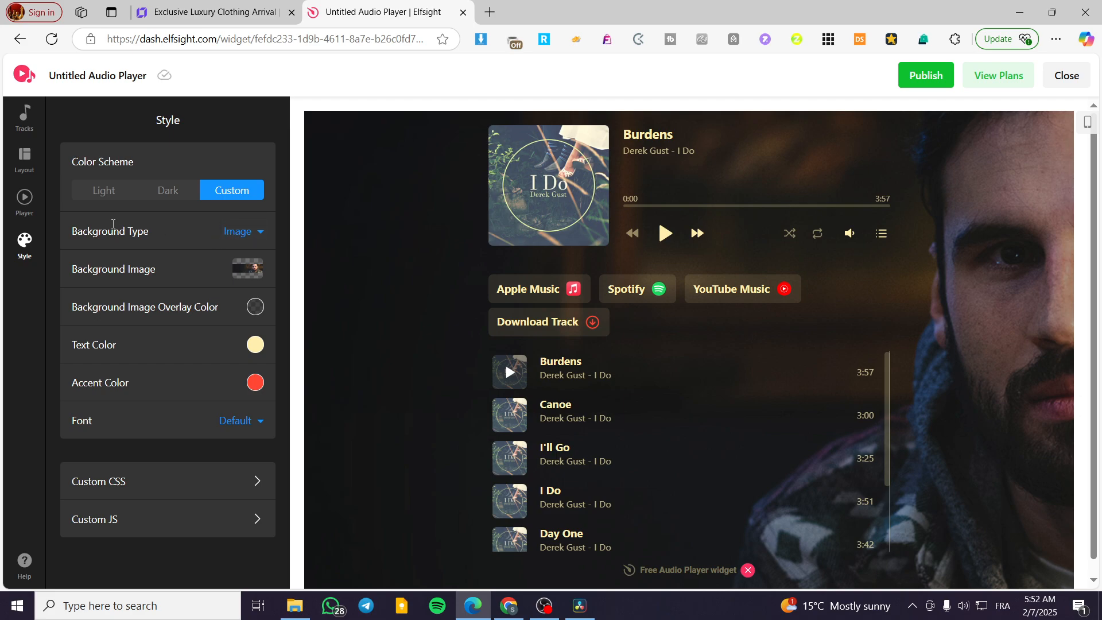
{"action": "left_click", "coordinate": [164, 195]}
{"action": "left_click", "coordinate": [105, 192]}
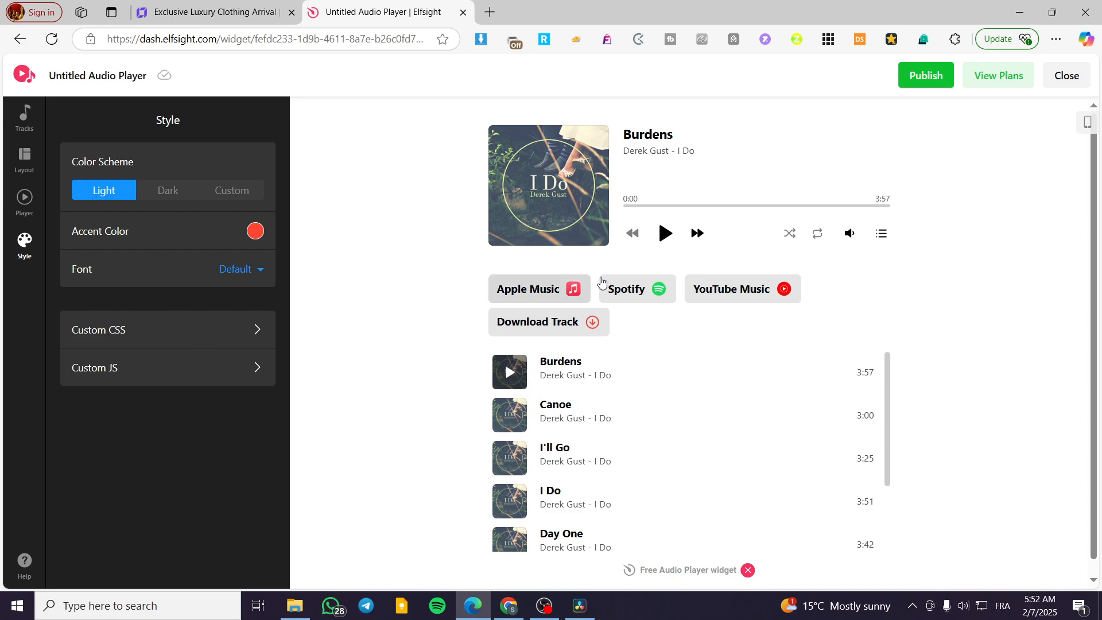
{"action": "left_click", "coordinate": [930, 85]}
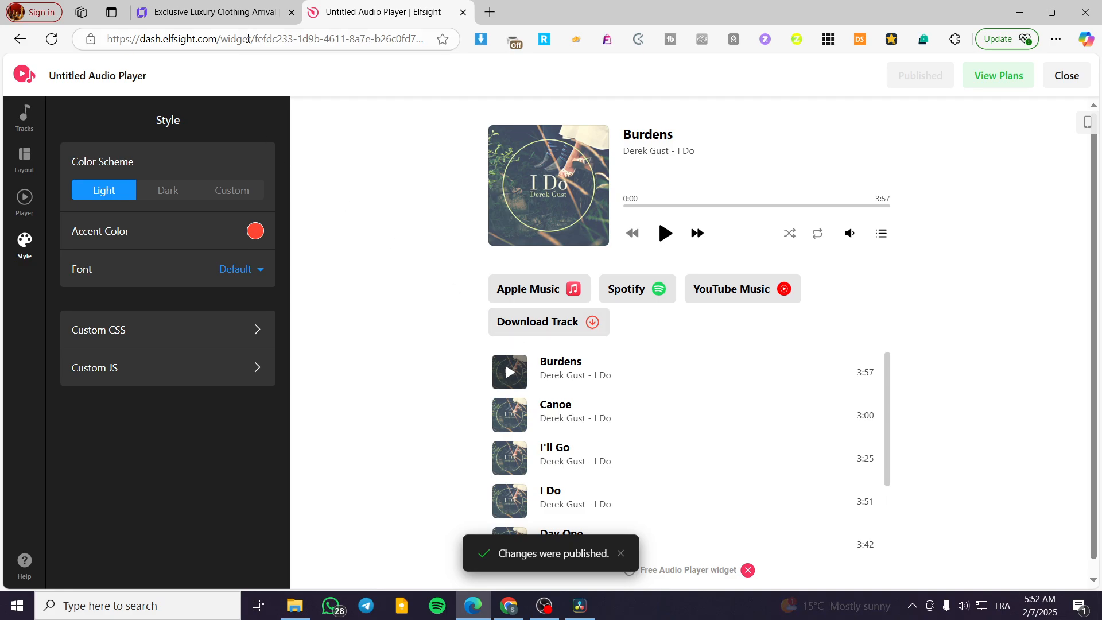
- Close the widget editor, copy the audio player's embed code, and insert it into the Hostinger embed element
{"action": "left_click", "coordinate": [1067, 75]}
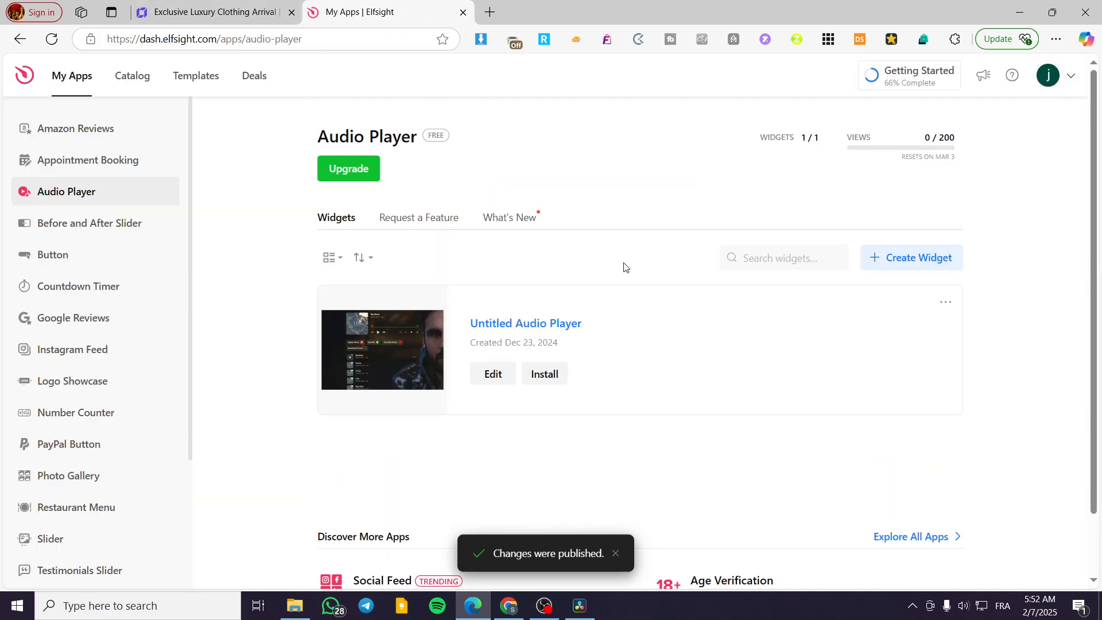
{"action": "left_click", "coordinate": [559, 384]}
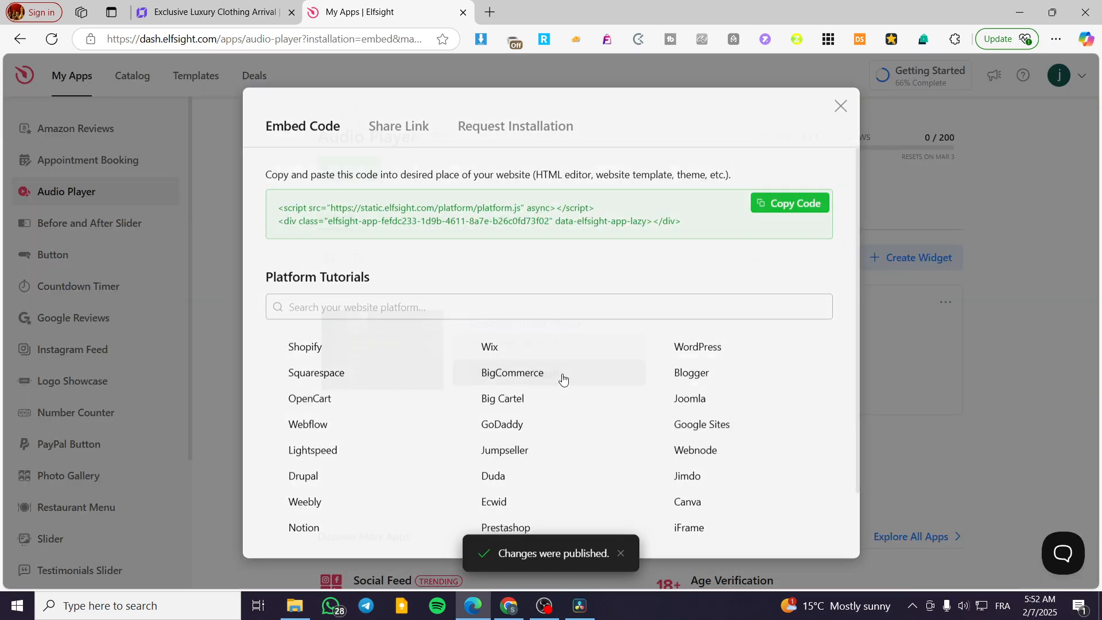
{"action": "left_click", "coordinate": [789, 202]}
{"action": "left_click", "coordinate": [212, 11]}
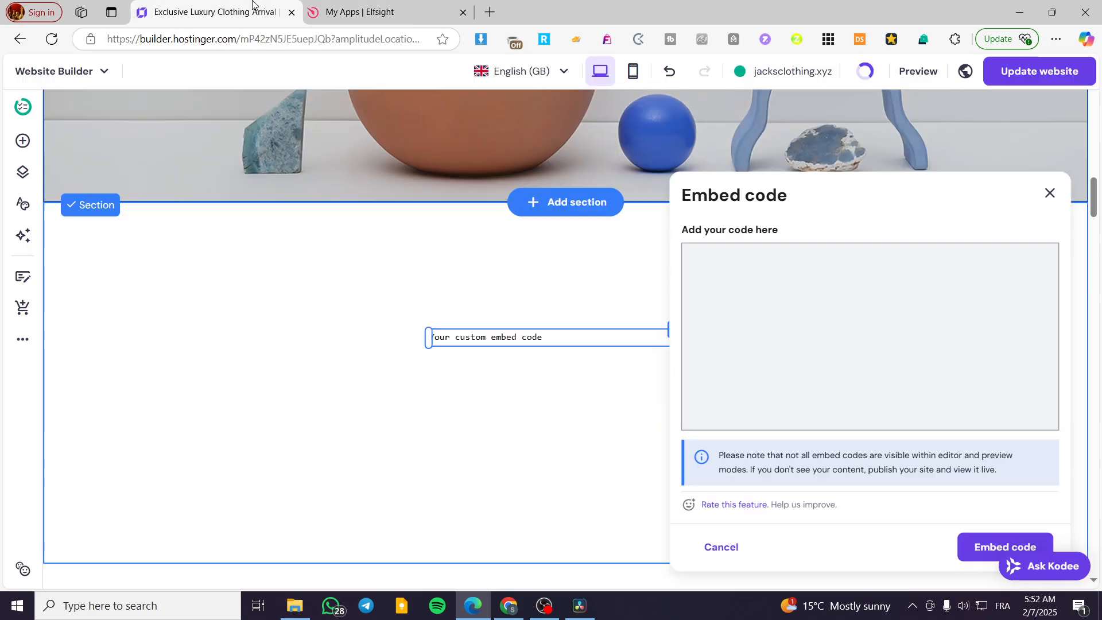
{"action": "left_click", "coordinate": [1004, 547]}
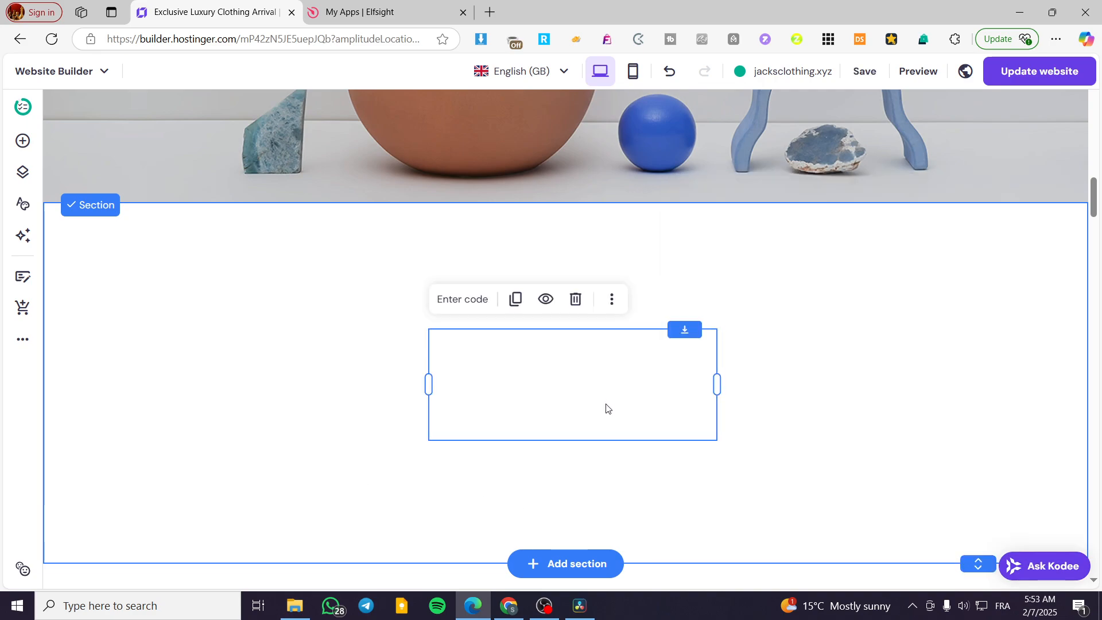
- Move the embed element up within the blank section and widen it on both sides
{"action": "left_click_drag", "start_coordinate": [607, 409], "coordinate": [497, 328]}
{"action": "left_click_drag", "start_coordinate": [604, 304], "coordinate": [690, 352]}
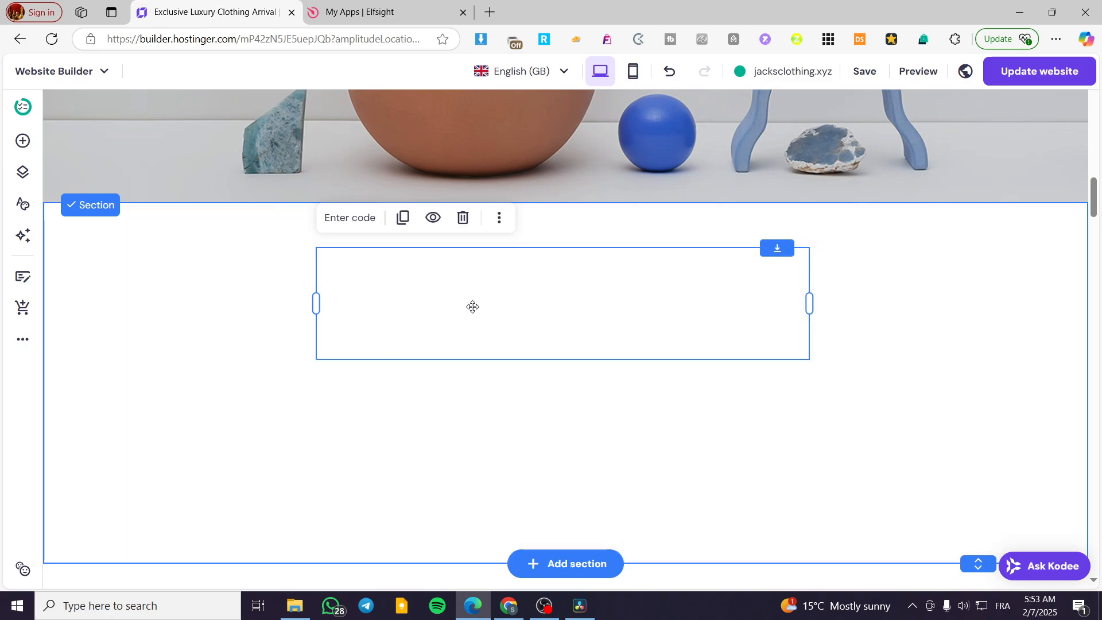
- Copy the audio player's embed code from Elfsight again and reapply it to the Hostinger embed element
{"action": "left_click", "coordinate": [380, 8]}
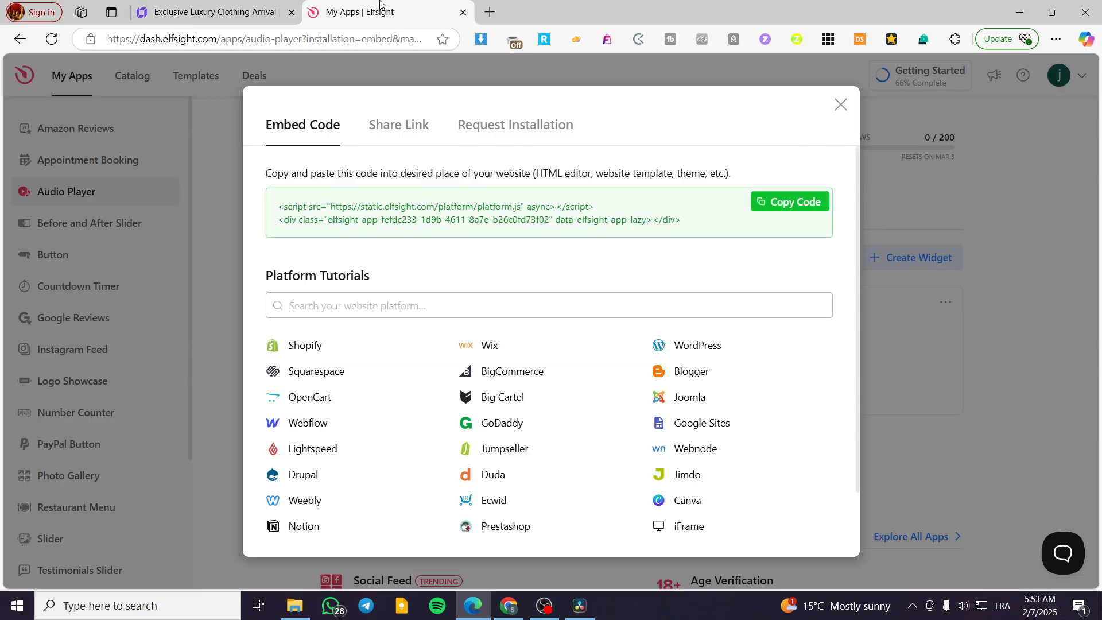
{"action": "left_click", "coordinate": [278, 12]}
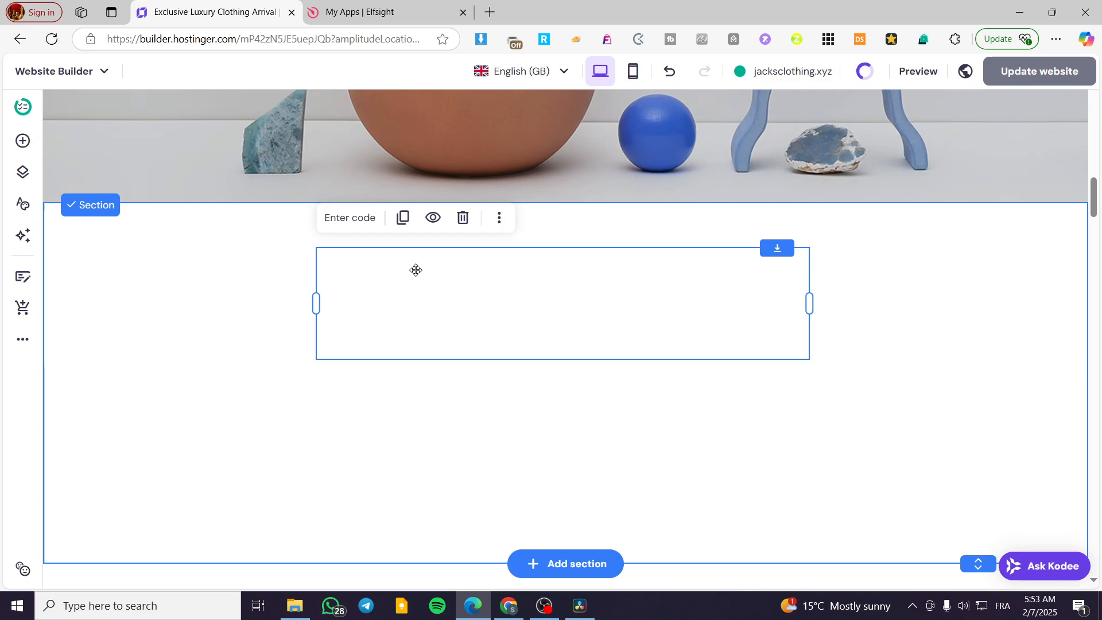
{"action": "left_click", "coordinate": [357, 9]}
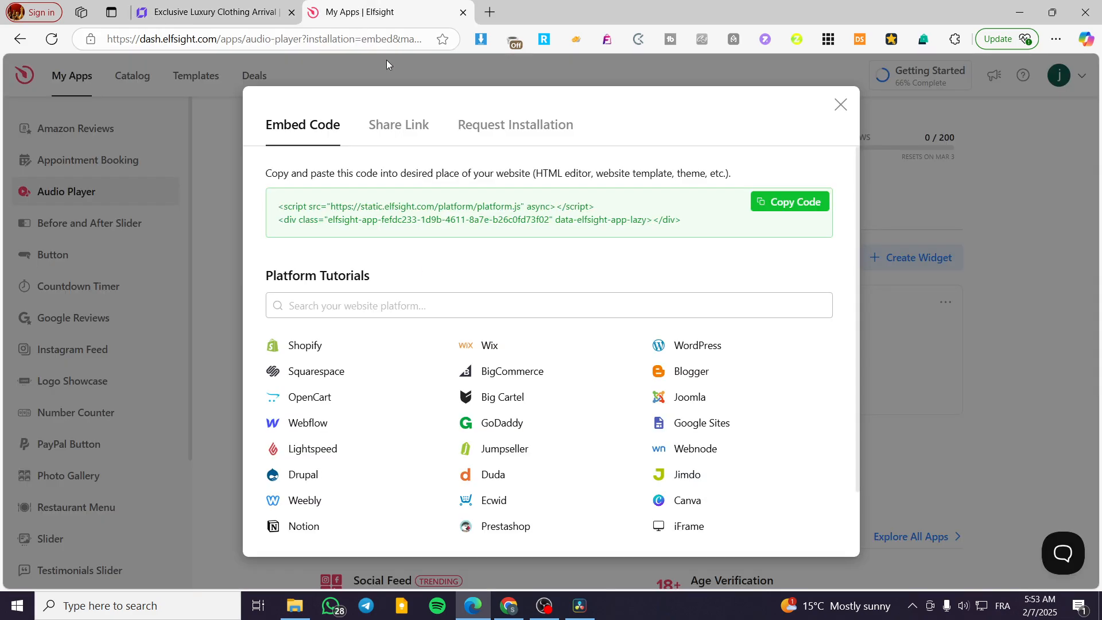
{"action": "left_click", "coordinate": [817, 214]}
{"action": "left_click", "coordinate": [241, 11]}
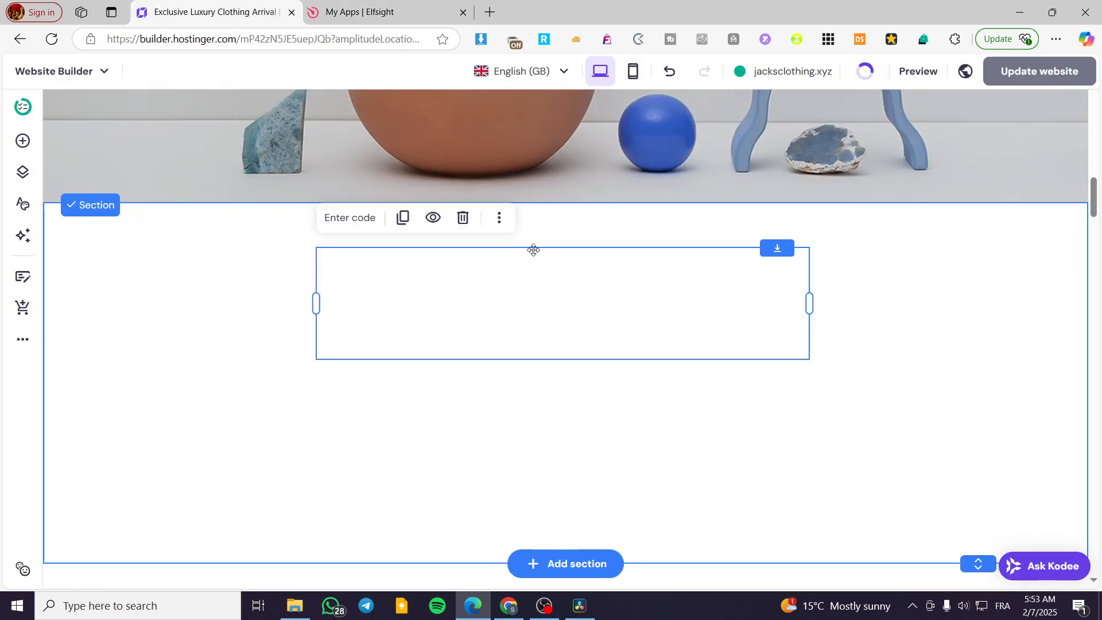
{"action": "double_click", "coordinate": [532, 286]}
{"action": "key", "text": "ctrl+v"}
{"action": "key", "text": "ctrl+a"}
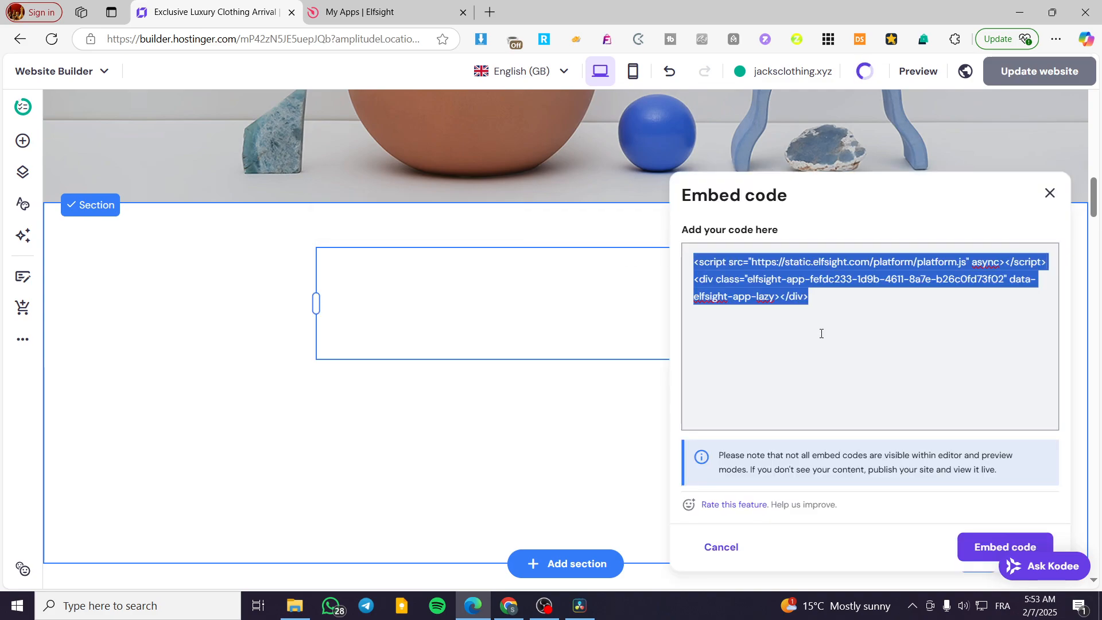
{"action": "left_click", "coordinate": [822, 333]}
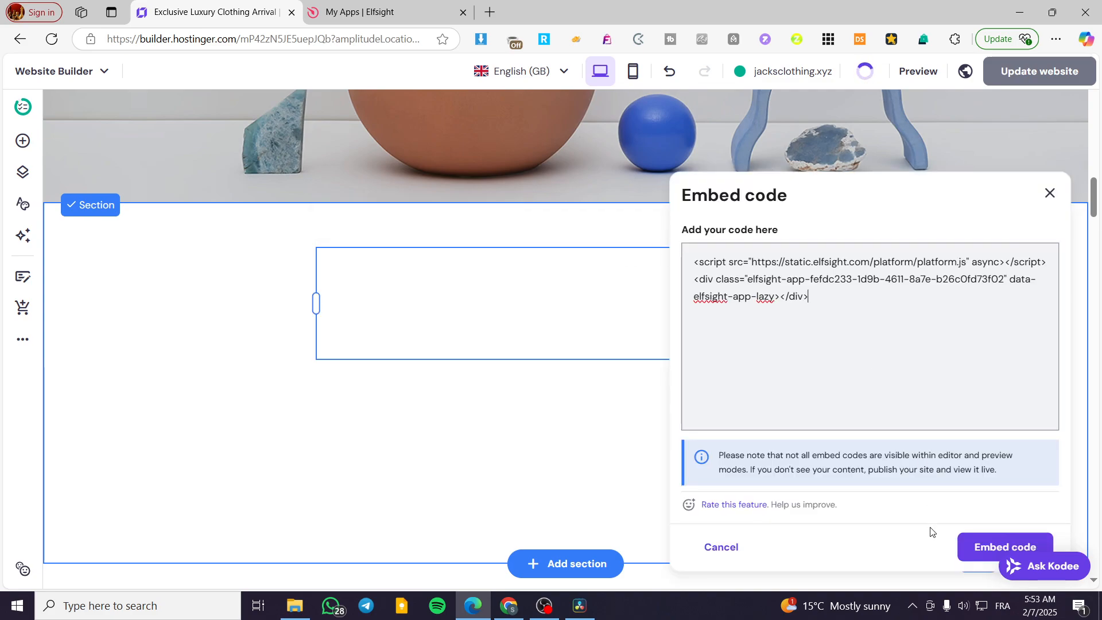
{"action": "left_click", "coordinate": [998, 548]}
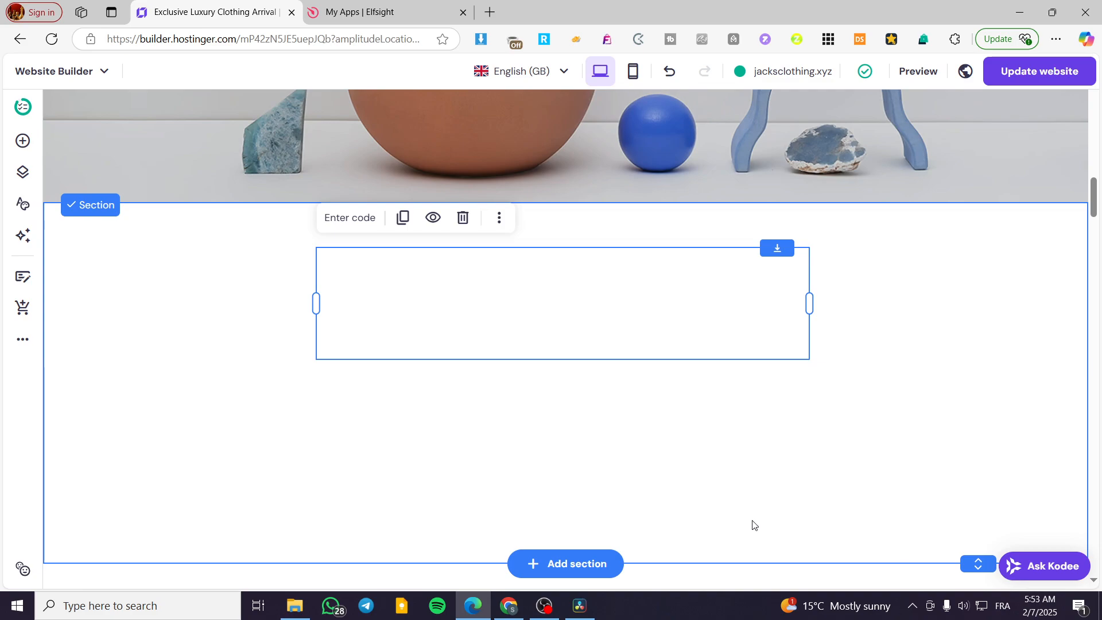
- Examine the audio player widget's additional options in Elfsight and return to the top of the homepage in the Hostinger builder
{"action": "left_click", "coordinate": [368, 6]}
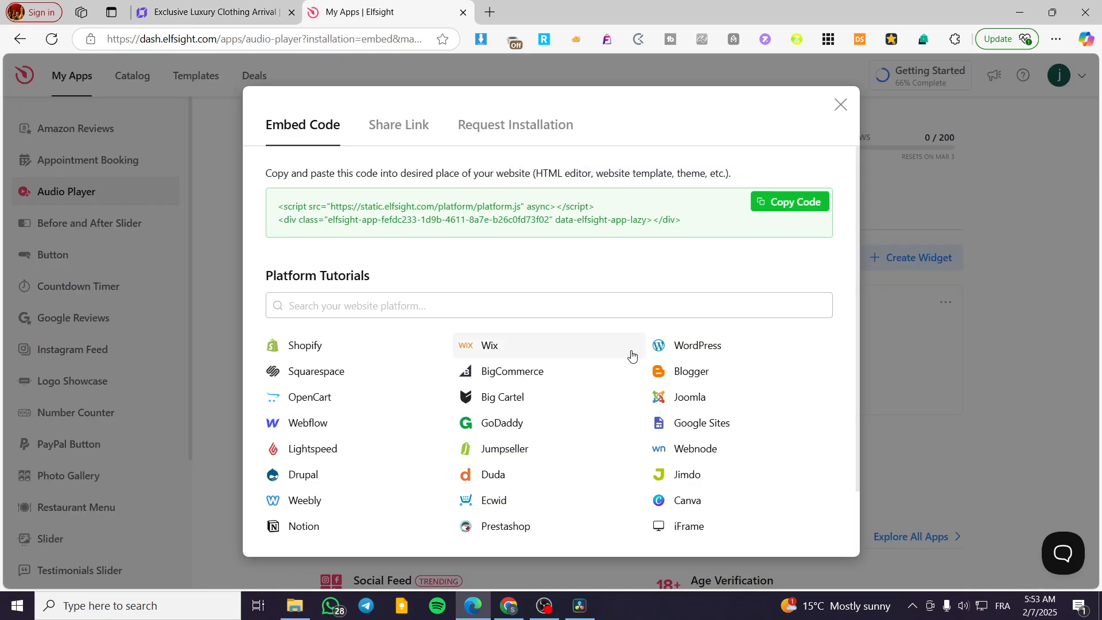
{"action": "left_click", "coordinate": [839, 113]}
{"action": "left_click", "coordinate": [948, 302]}
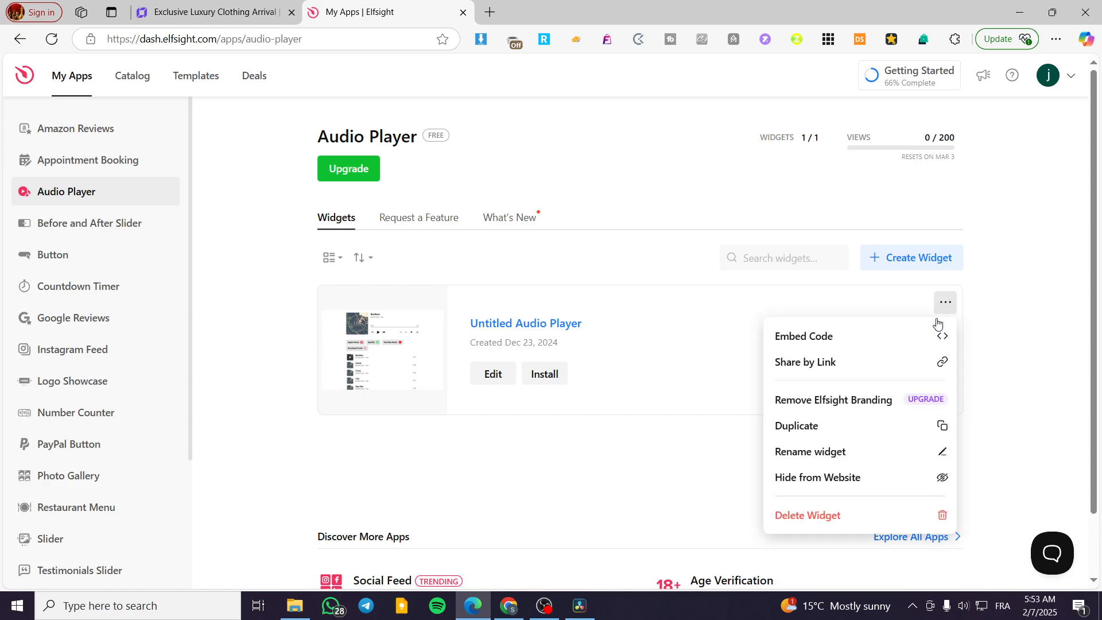
{"action": "left_click", "coordinate": [185, 7]}
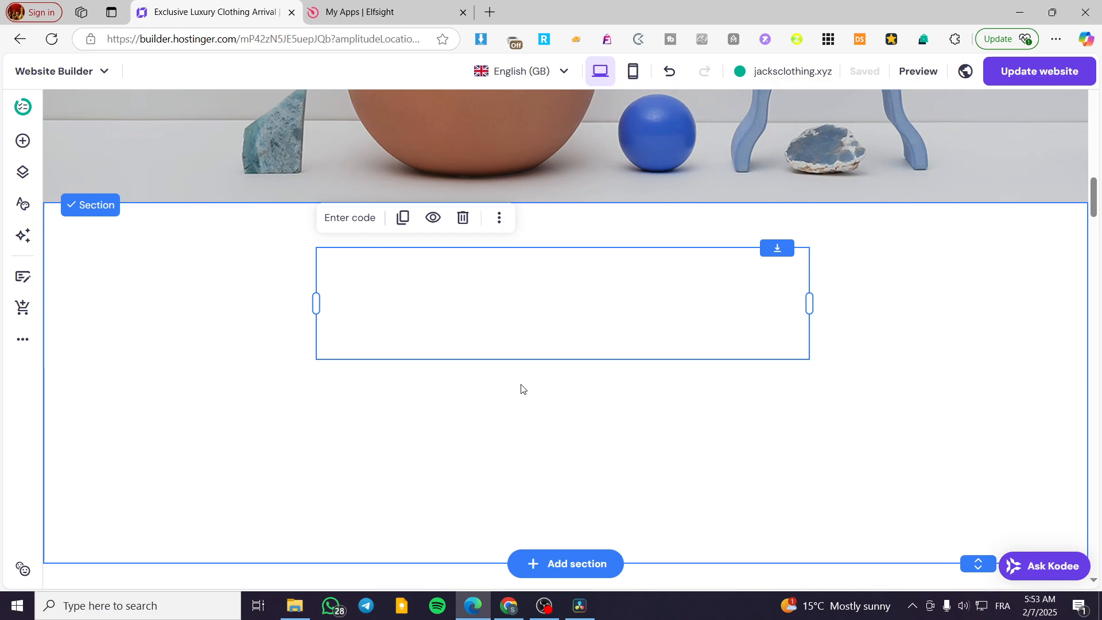
{"action": "scroll", "coordinate": [397, 449], "scroll_direction": "up", "scroll_amount": 11}
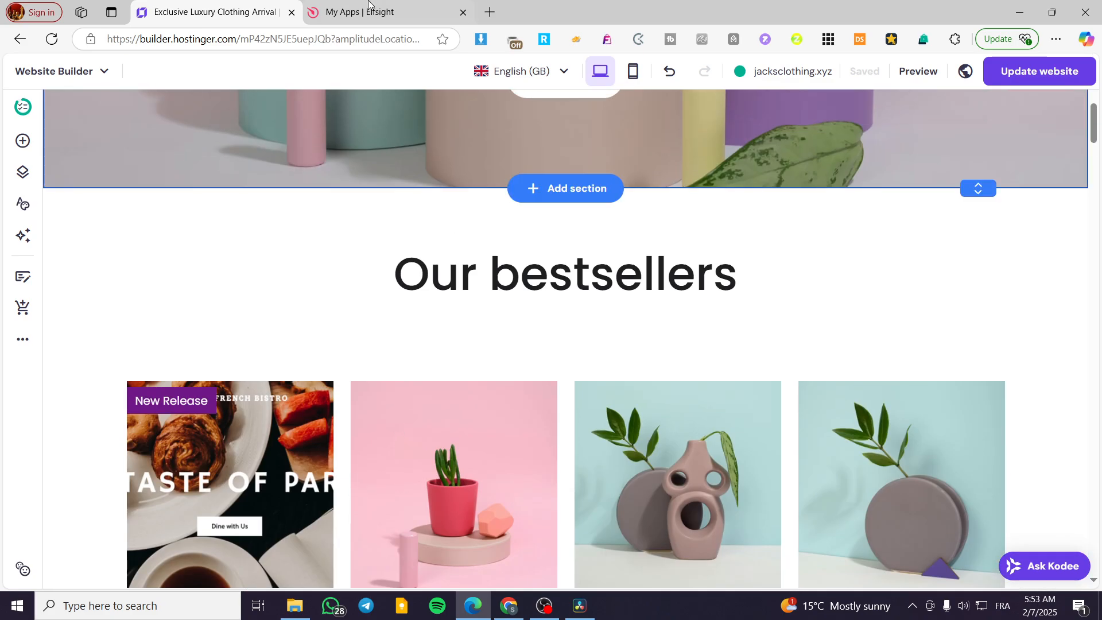
{"action": "left_click", "coordinate": [372, 6]}
{"action": "left_click", "coordinate": [206, 11]}
{"action": "scroll", "coordinate": [249, 136], "scroll_direction": "up", "scroll_amount": 5}
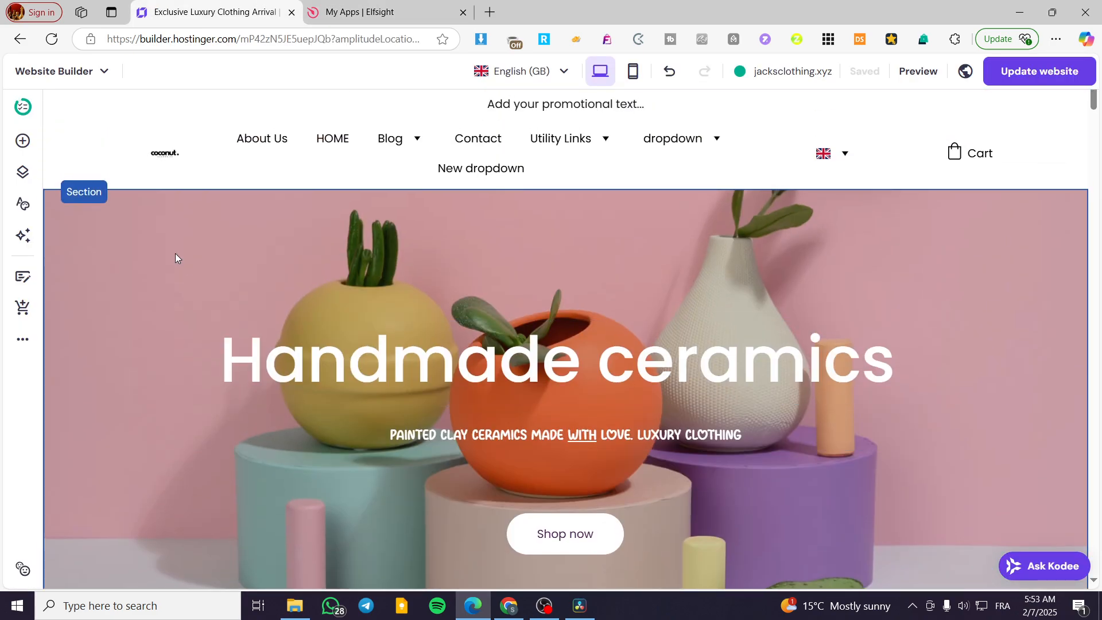